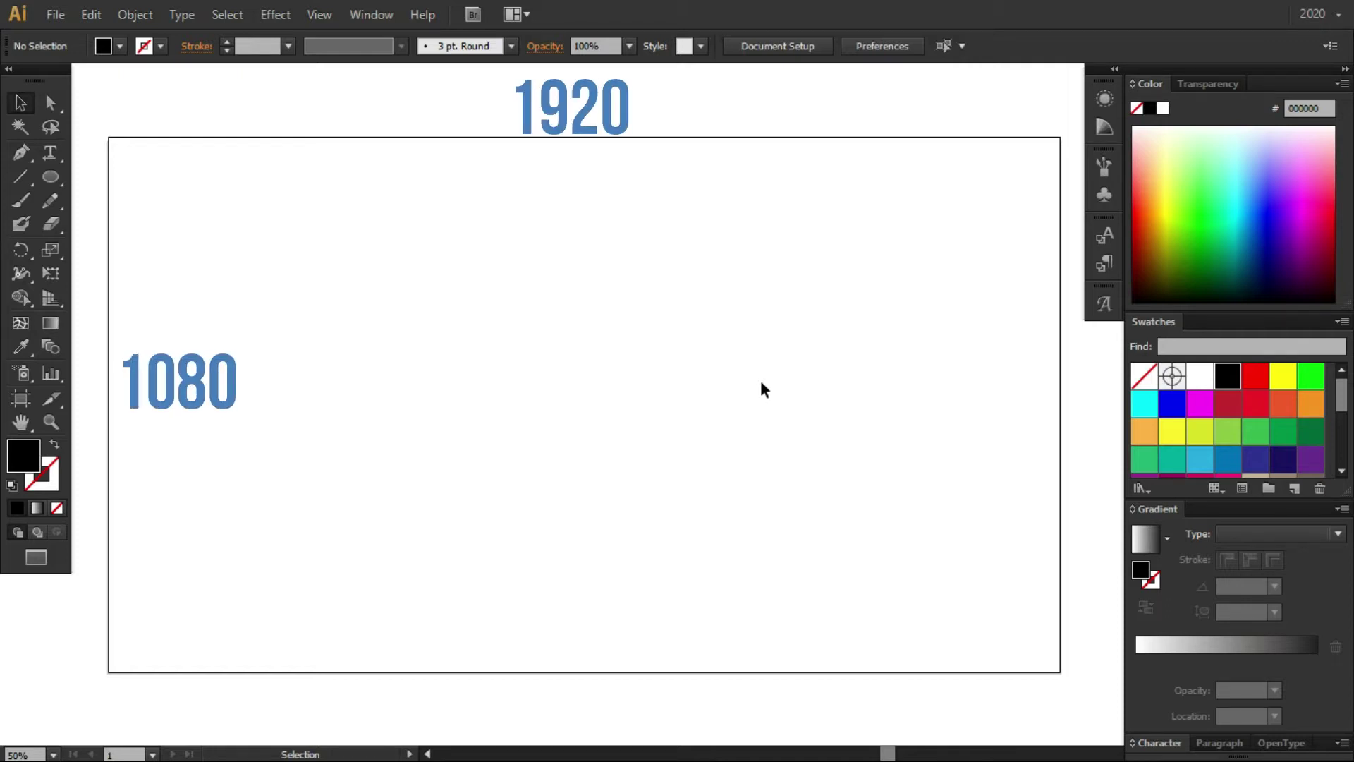
Place a text object with a capital X near the centre of the artboard
{"action": "left_click", "coordinate": [61, 158]}
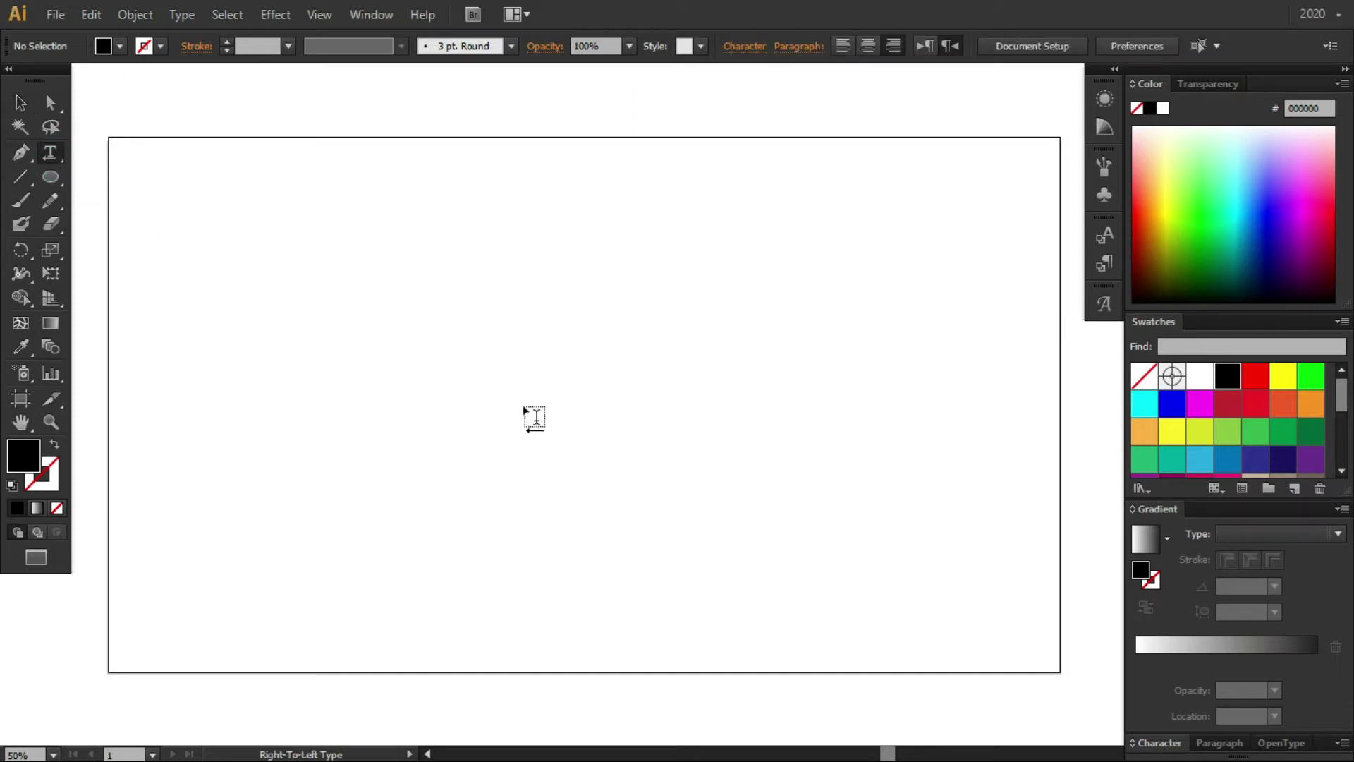
{"action": "left_click", "coordinate": [536, 417]}
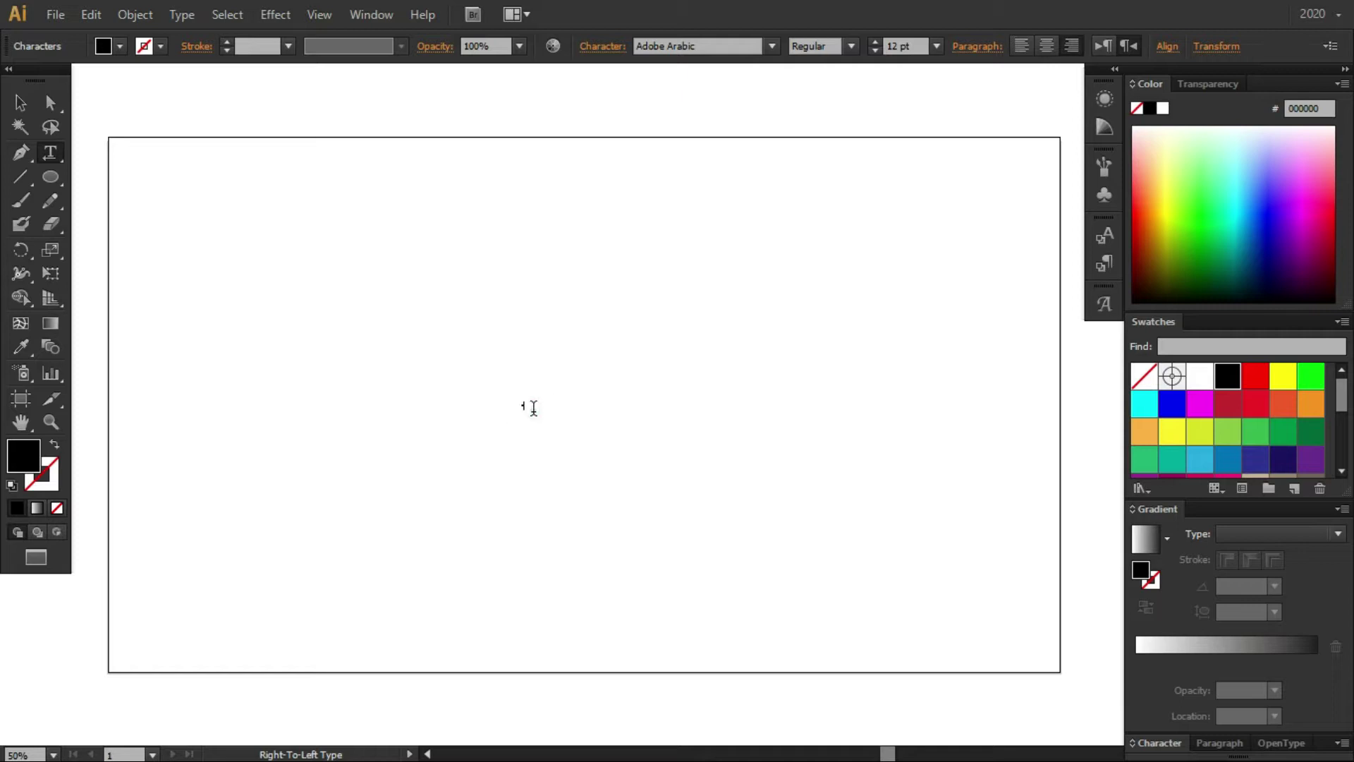
{"action": "left_click", "coordinate": [529, 406]}
{"action": "left_click", "coordinate": [524, 407]}
{"action": "key", "text": "Escape"}
{"action": "left_click", "coordinate": [525, 408]}
Set the X's font size to 400 pt
{"action": "left_click", "coordinate": [903, 46]}
{"action": "type", "text": "4"}
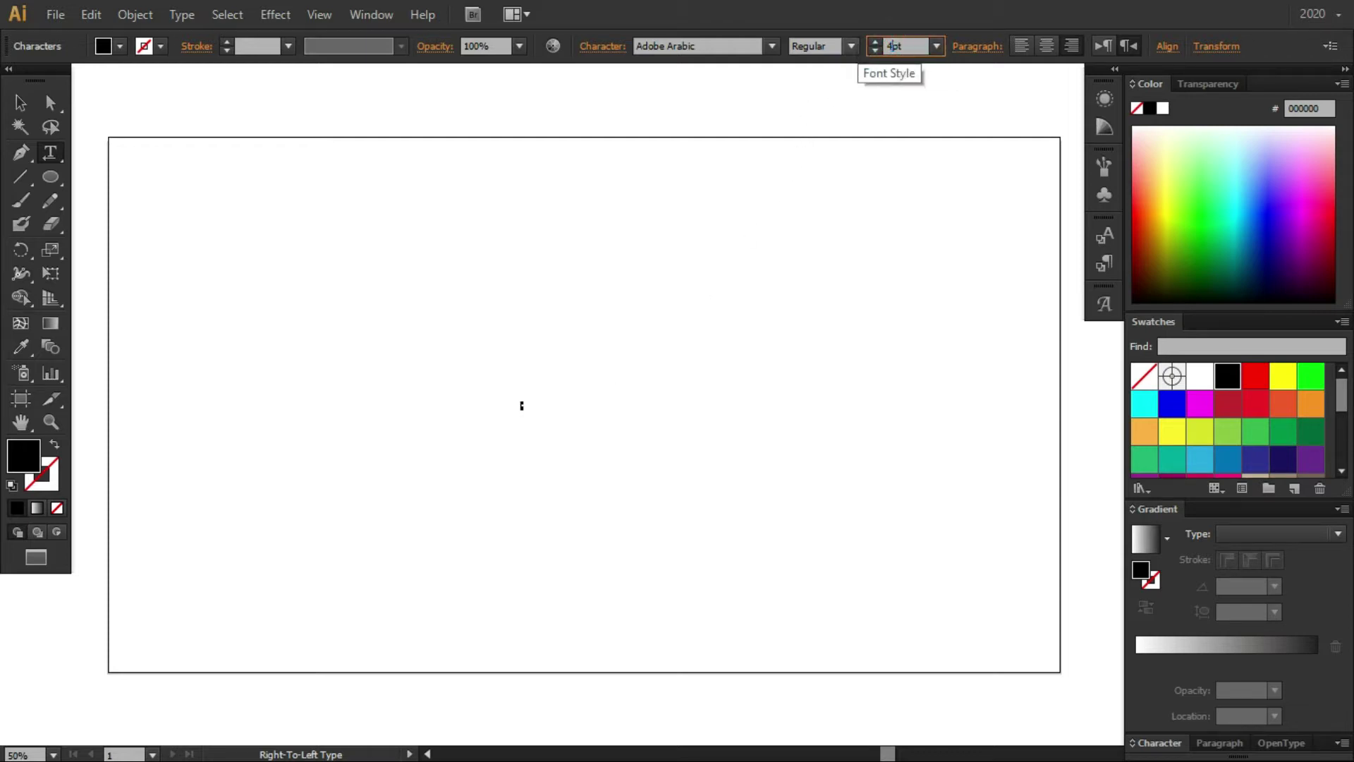
{"action": "type", "text": "00"}
{"action": "key", "text": "Return"}
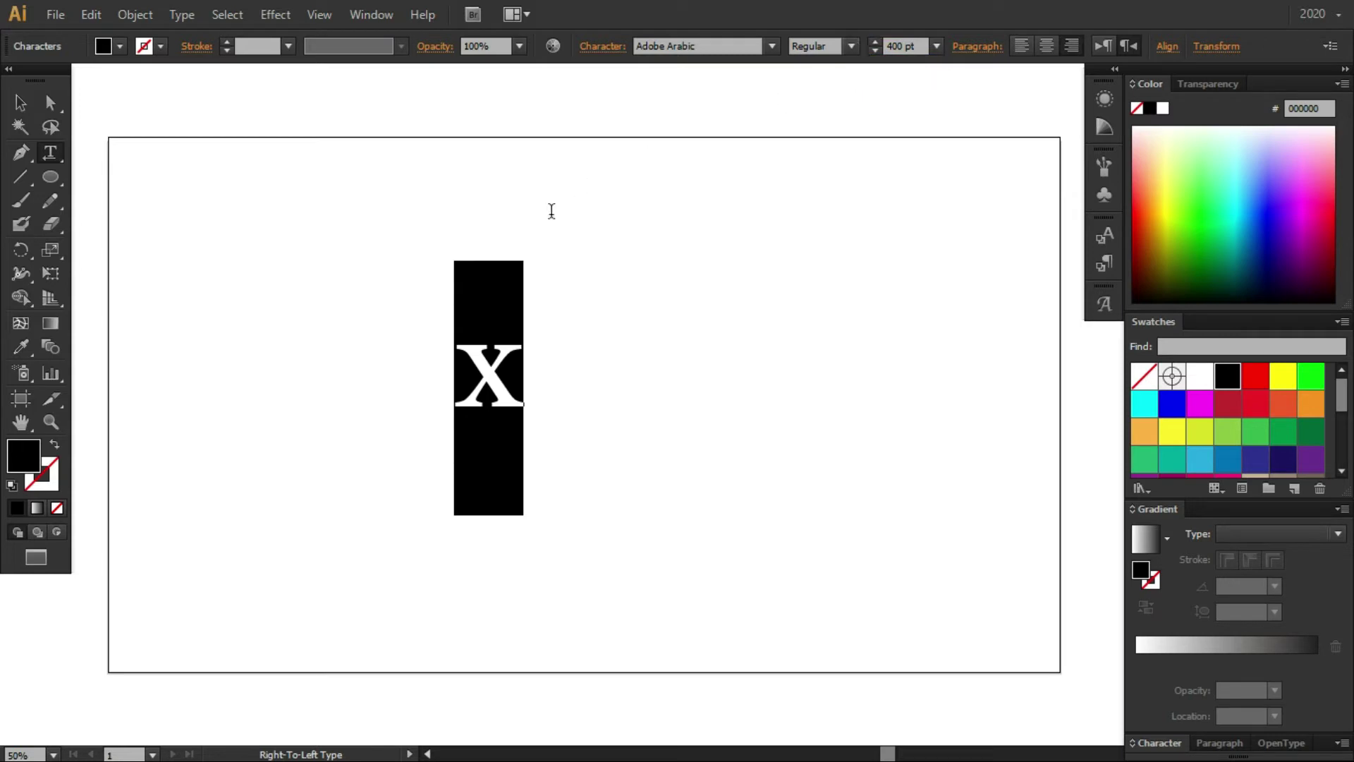
{"action": "left_click", "coordinate": [505, 356]}
Change the X's font to Proxima Nova
{"action": "left_click", "coordinate": [772, 46]}
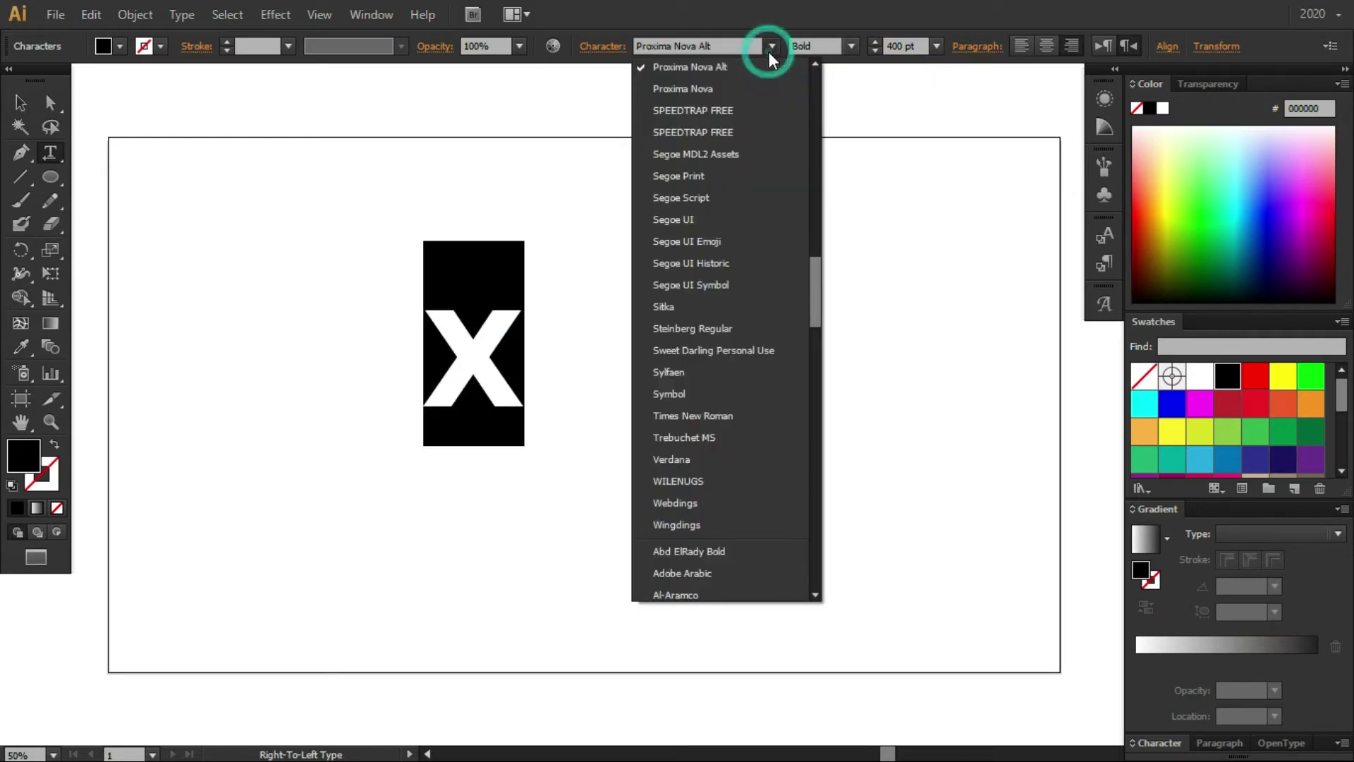
{"action": "left_click", "coordinate": [755, 88]}
{"action": "key", "text": "Escape"}
{"action": "left_click", "coordinate": [846, 445]}
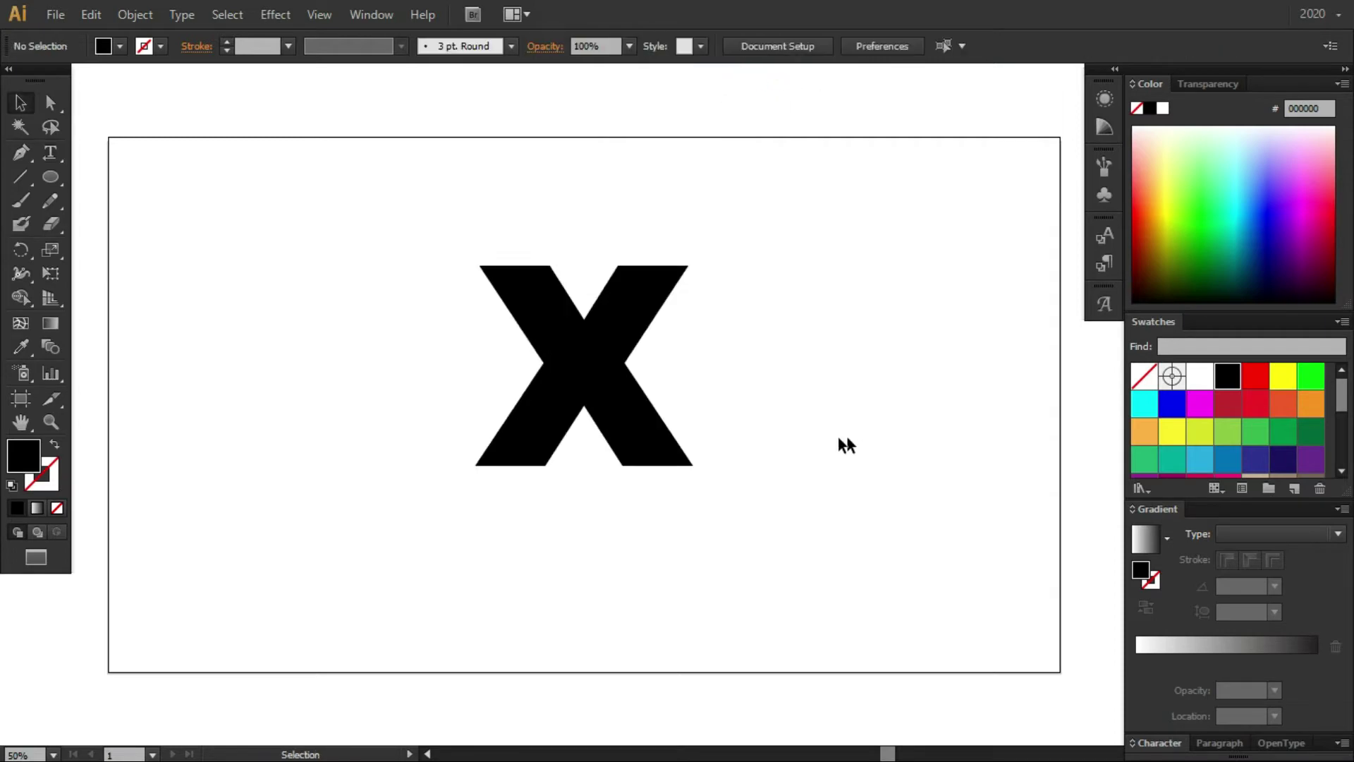
{"action": "left_click", "coordinate": [618, 403]}
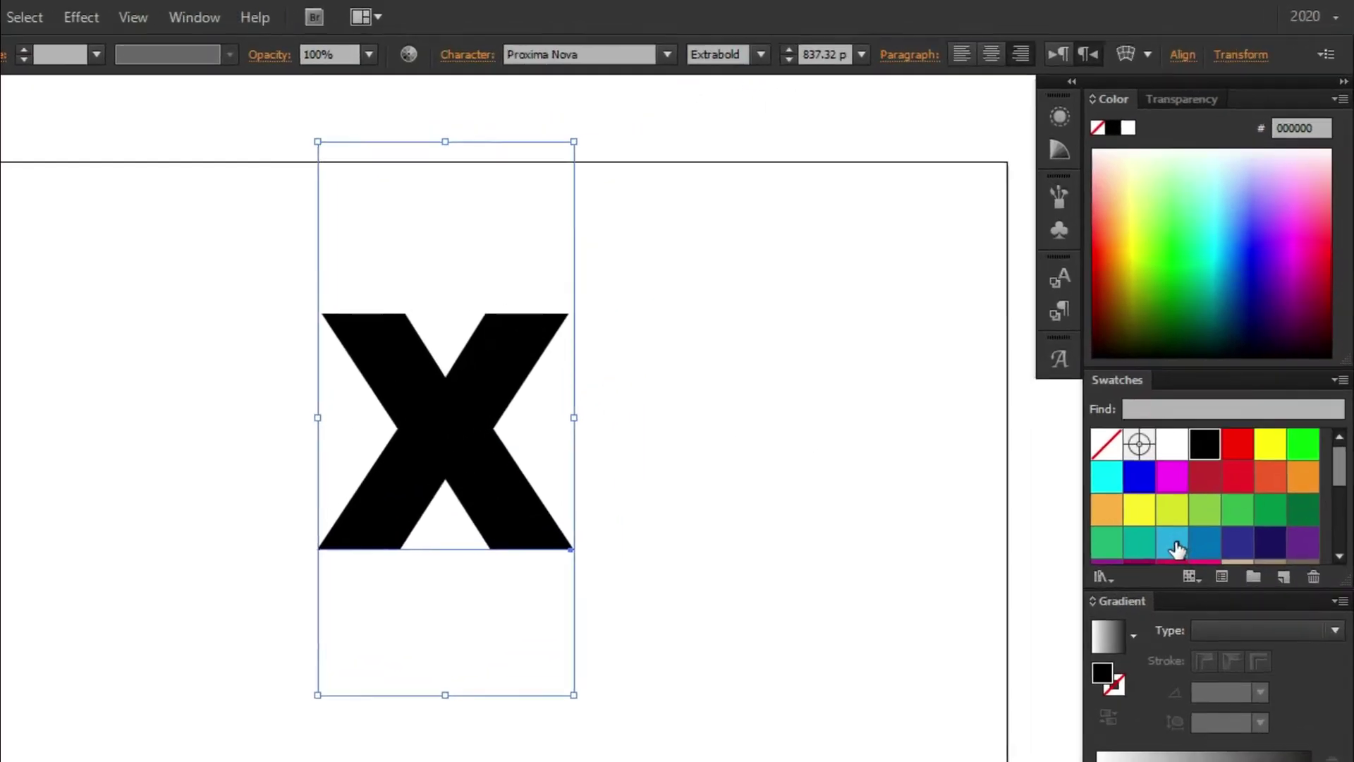
Fill the X with the R=41 G=171 B=226 blue swatch and make it Global
{"action": "left_click", "coordinate": [1175, 547]}
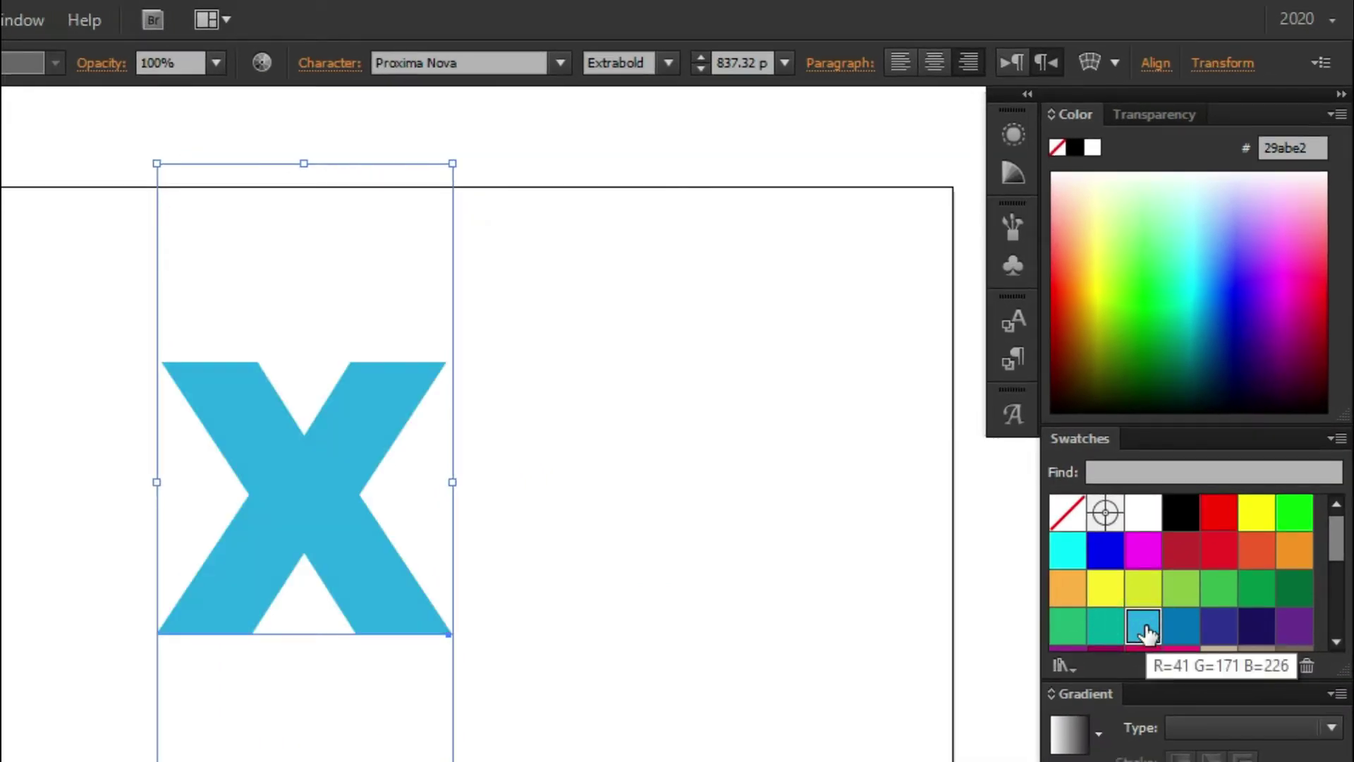
{"action": "double_click", "coordinate": [1143, 626]}
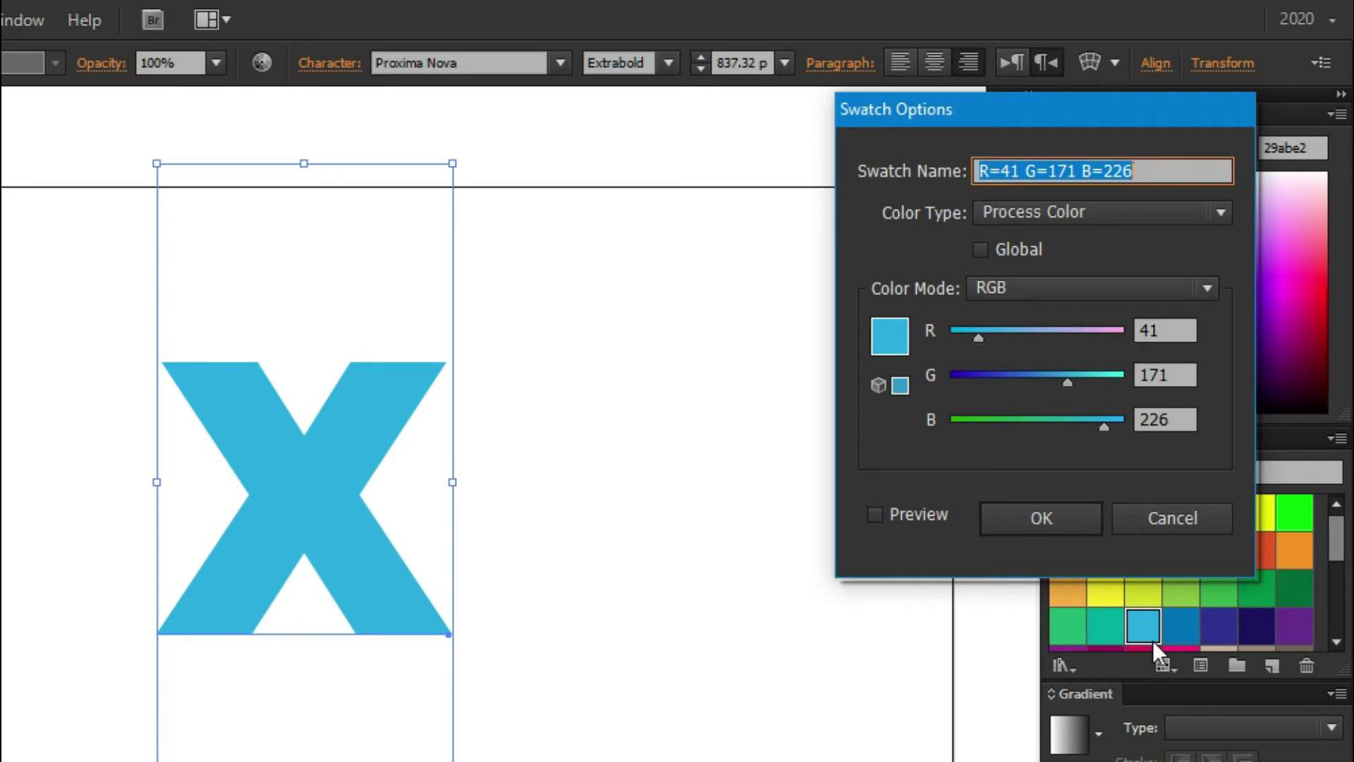
{"action": "left_click", "coordinate": [982, 249]}
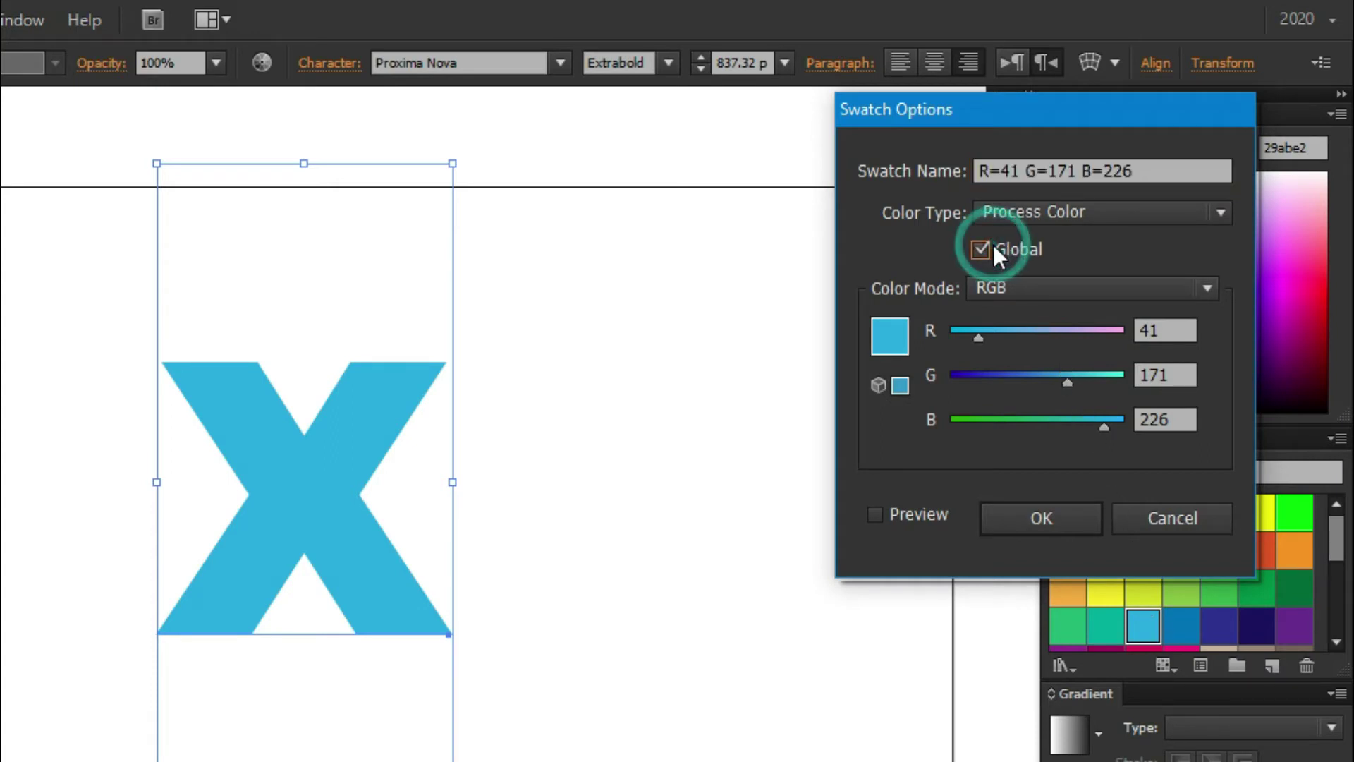
{"action": "left_click", "coordinate": [903, 513]}
{"action": "left_click", "coordinate": [1048, 527]}
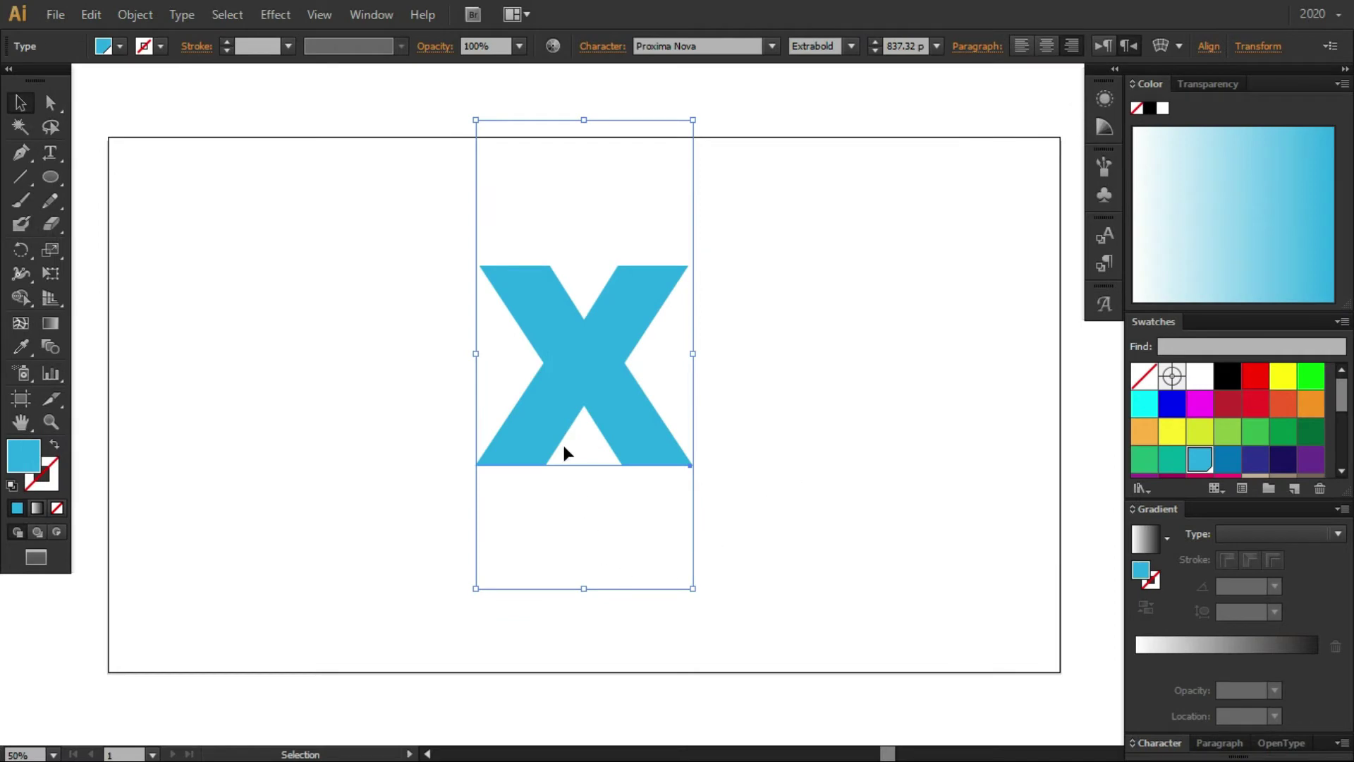
Apply Effect > 3D > Extrude & Bevel to the X with Preview on
{"action": "left_click", "coordinate": [275, 14]}
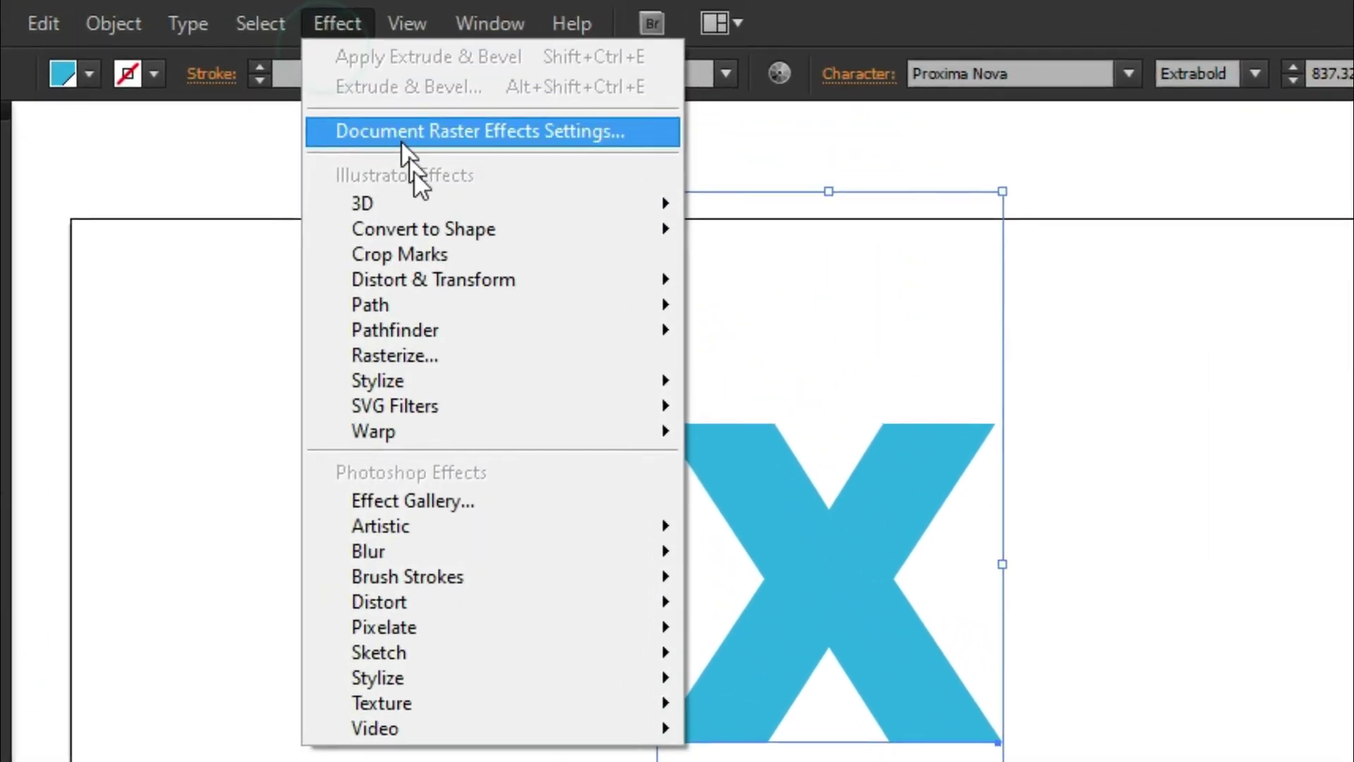
{"action": "mouse_move", "coordinate": [497, 213]}
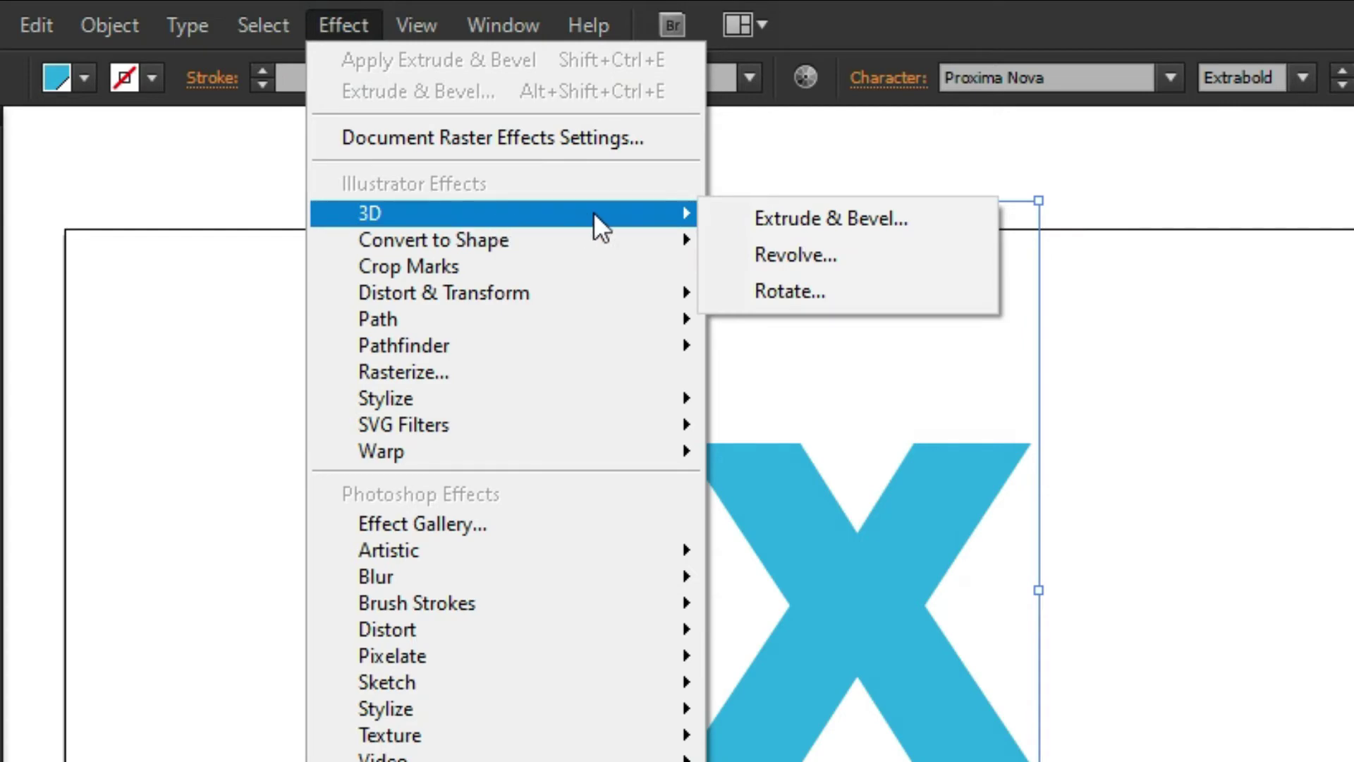
{"action": "left_click", "coordinate": [752, 210]}
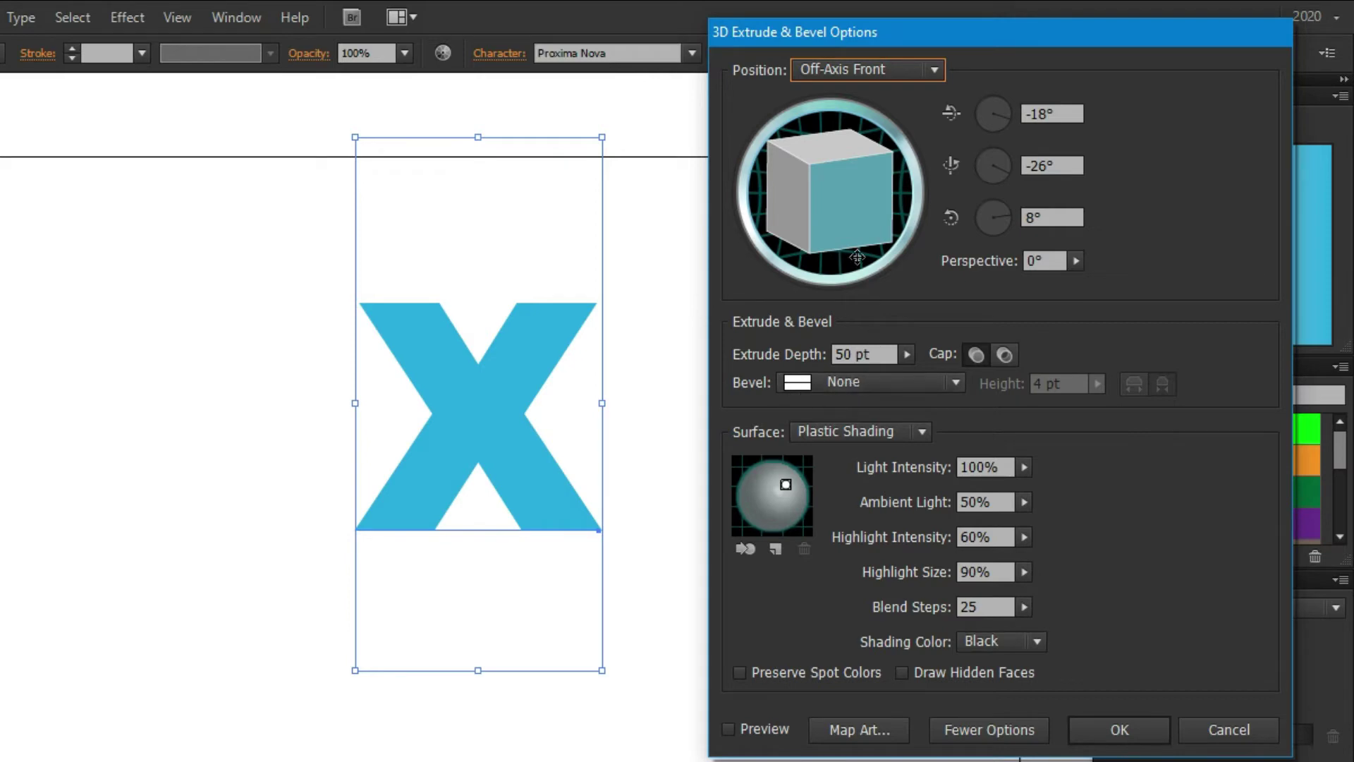
{"action": "left_click", "coordinate": [728, 729]}
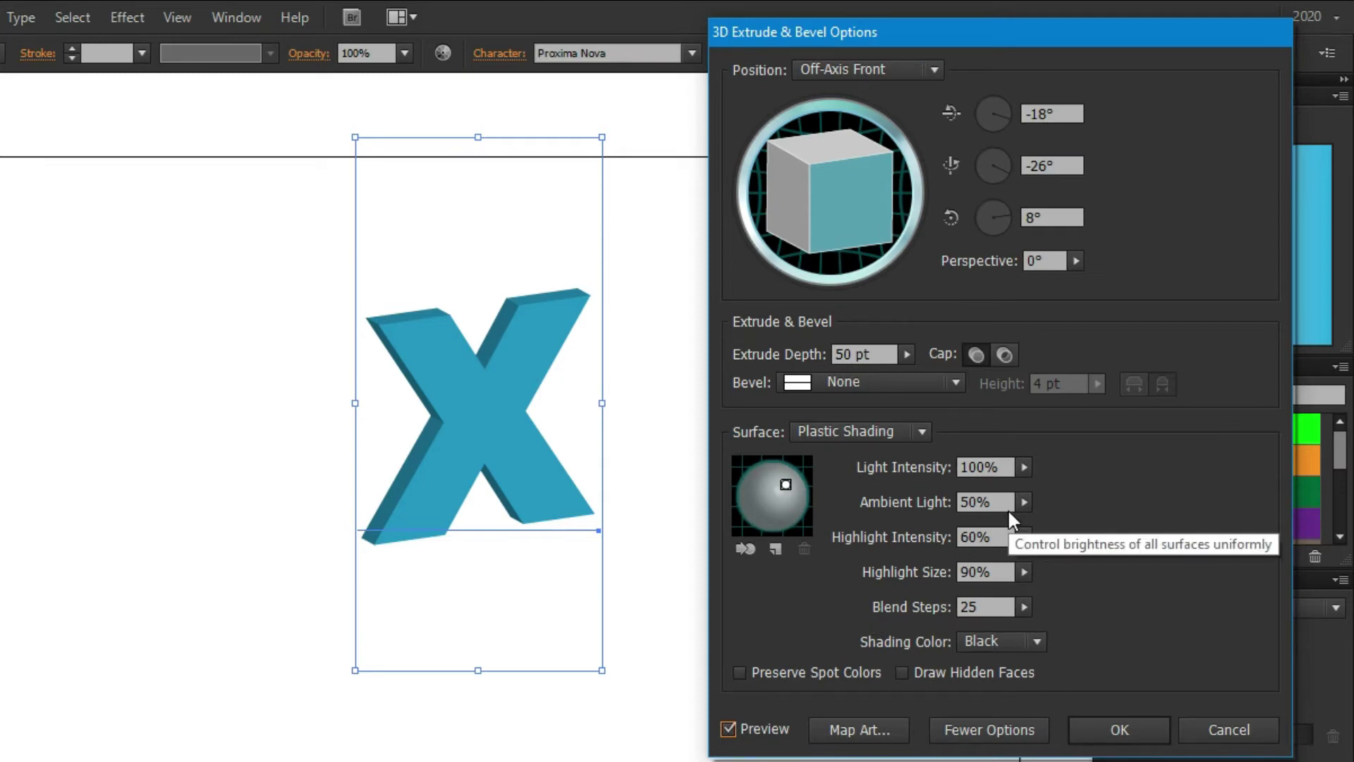
Set the X, Y and Z rotation angles all to 0° so the X faces front
{"action": "double_click", "coordinate": [1056, 111]}
{"action": "type", "text": "-0"}
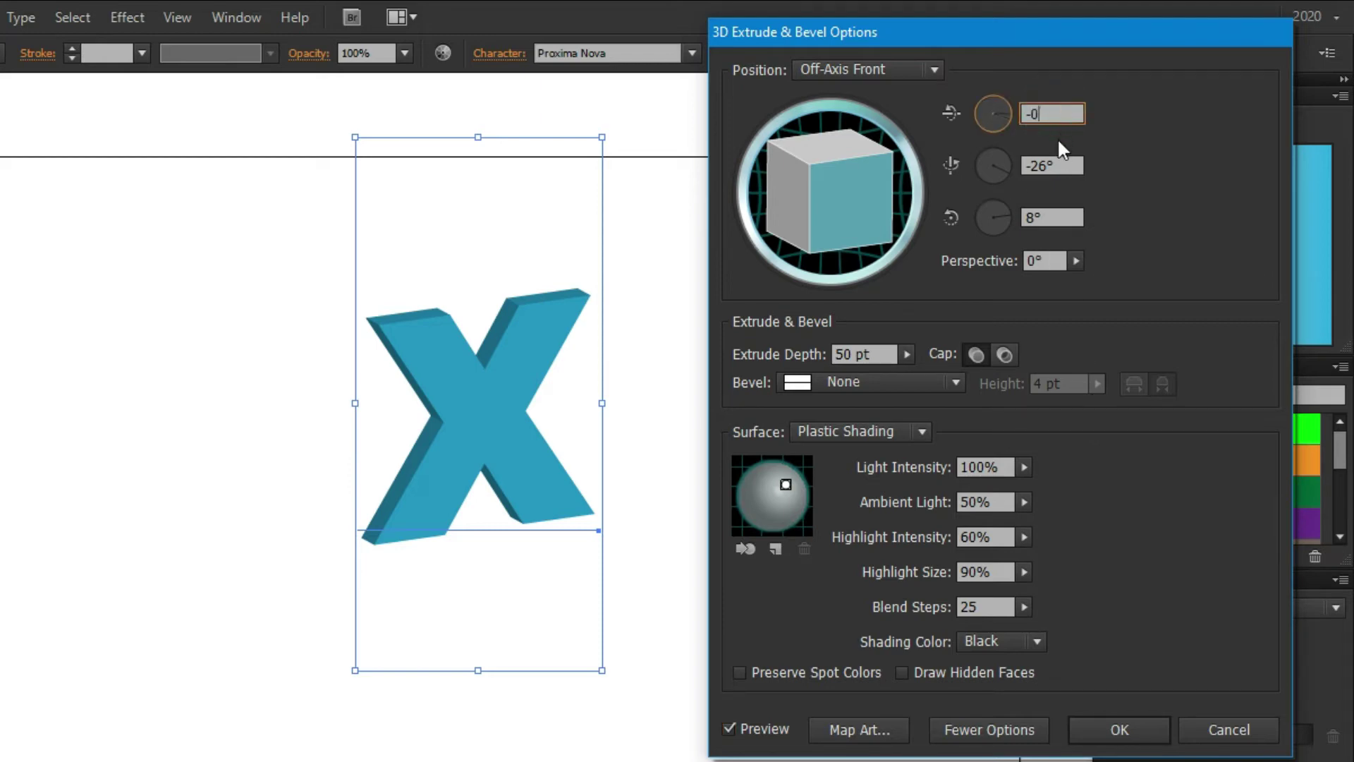
{"action": "left_click", "coordinate": [1061, 167]}
{"action": "double_click", "coordinate": [1061, 167]}
{"action": "type", "text": "-0"}
{"action": "double_click", "coordinate": [1056, 217]}
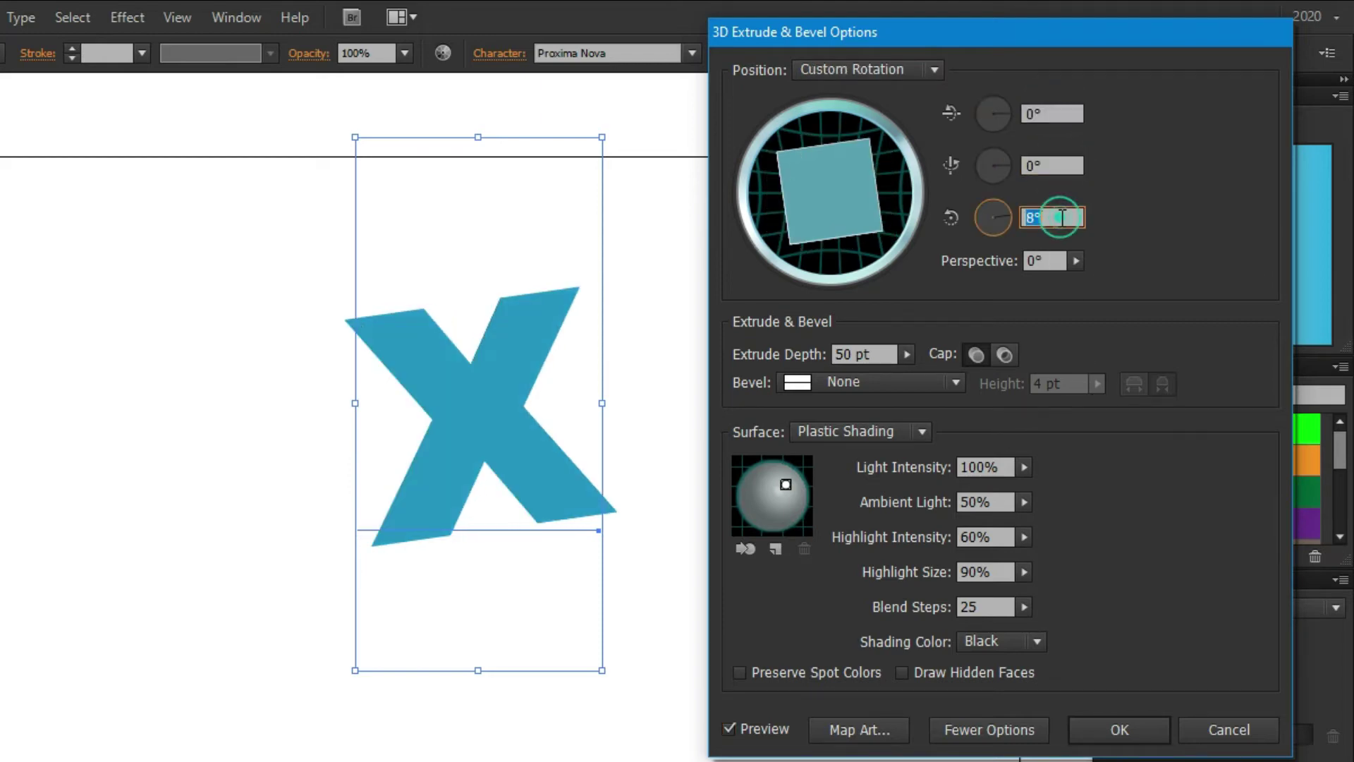
{"action": "type", "text": "0"}
{"action": "left_click", "coordinate": [1058, 166]}
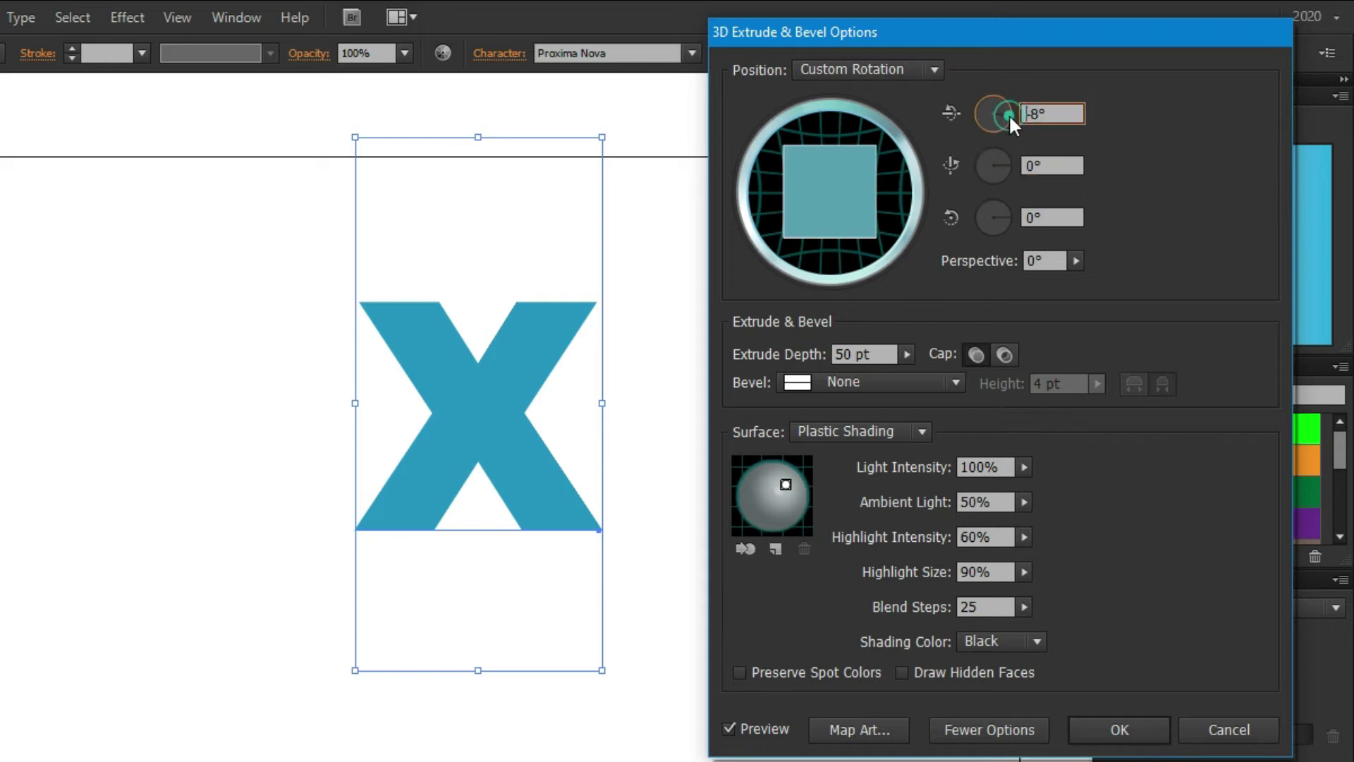
Tilt the X dial back and forth, then turn the X about -40° around its vertical axis
{"action": "left_click_drag", "start_coordinate": [1009, 113], "coordinate": [1010, 126]}
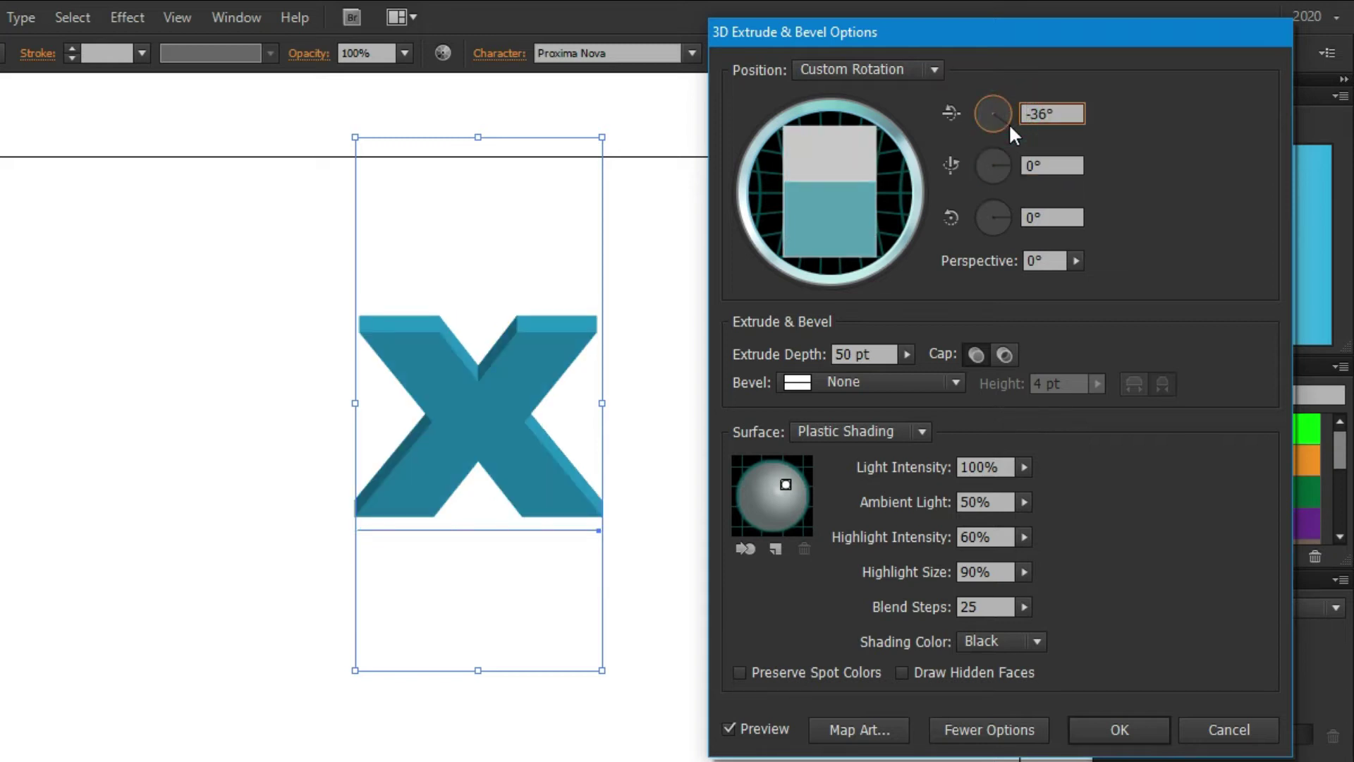
{"action": "left_click_drag", "start_coordinate": [1010, 126], "coordinate": [1013, 107]}
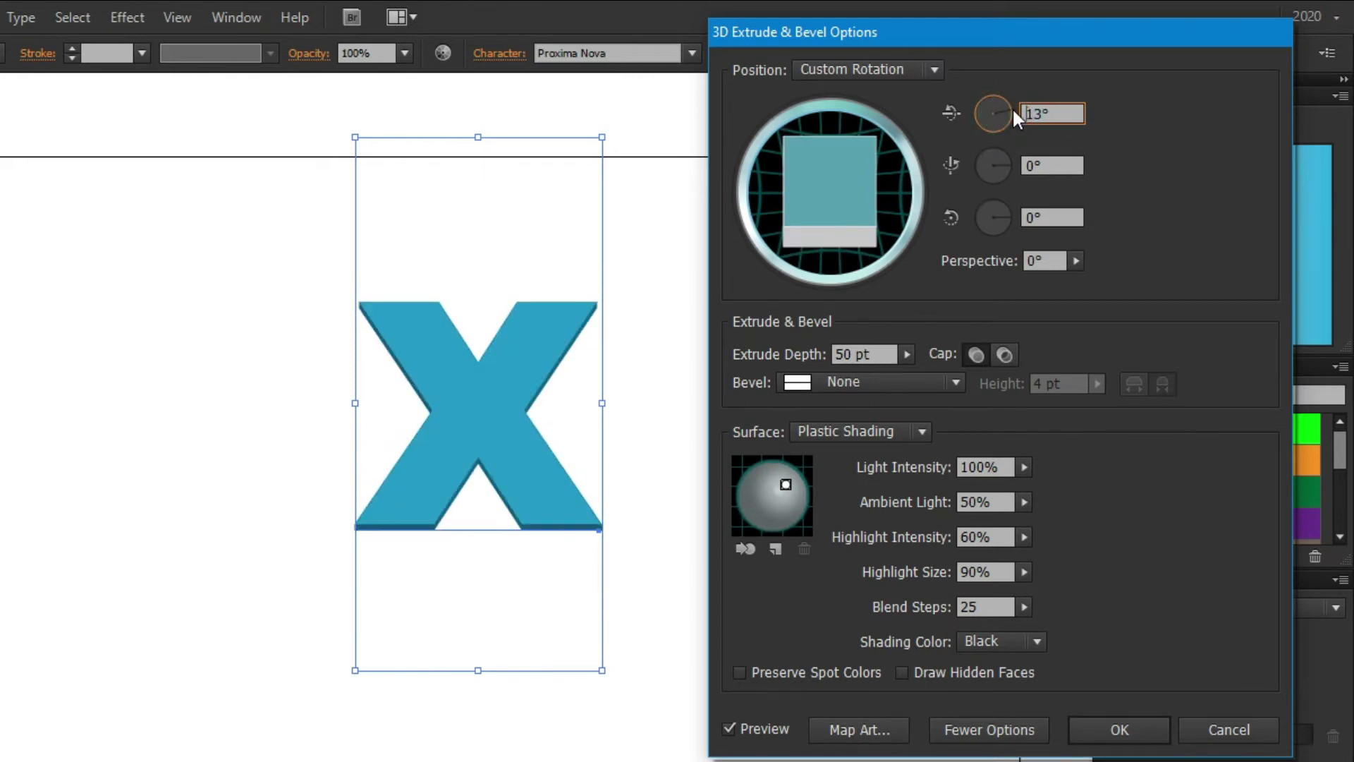
{"action": "left_click", "coordinate": [1053, 165]}
{"action": "type", "text": "-40"}
{"action": "key", "text": "Tab"}
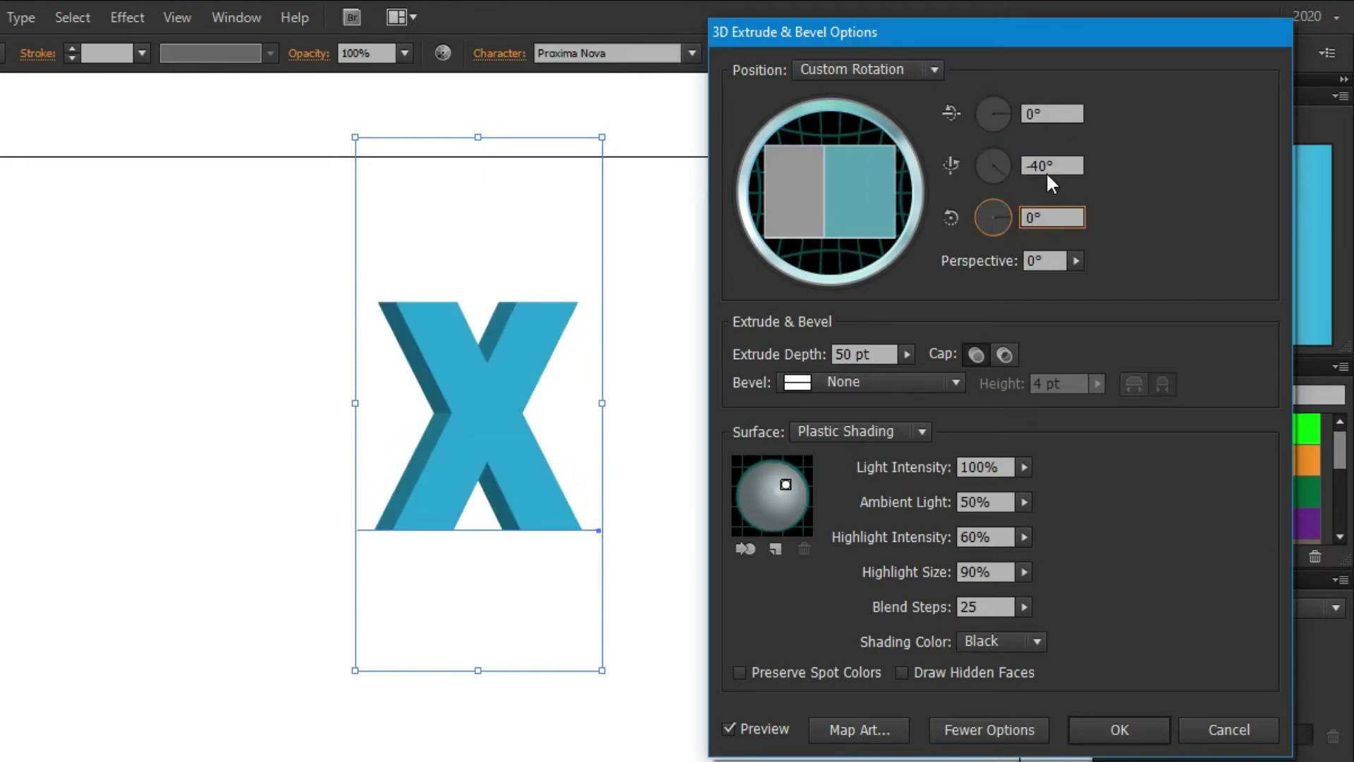
{"action": "left_click_drag", "start_coordinate": [1048, 169], "coordinate": [1038, 174]}
{"action": "double_click", "coordinate": [1035, 170]}
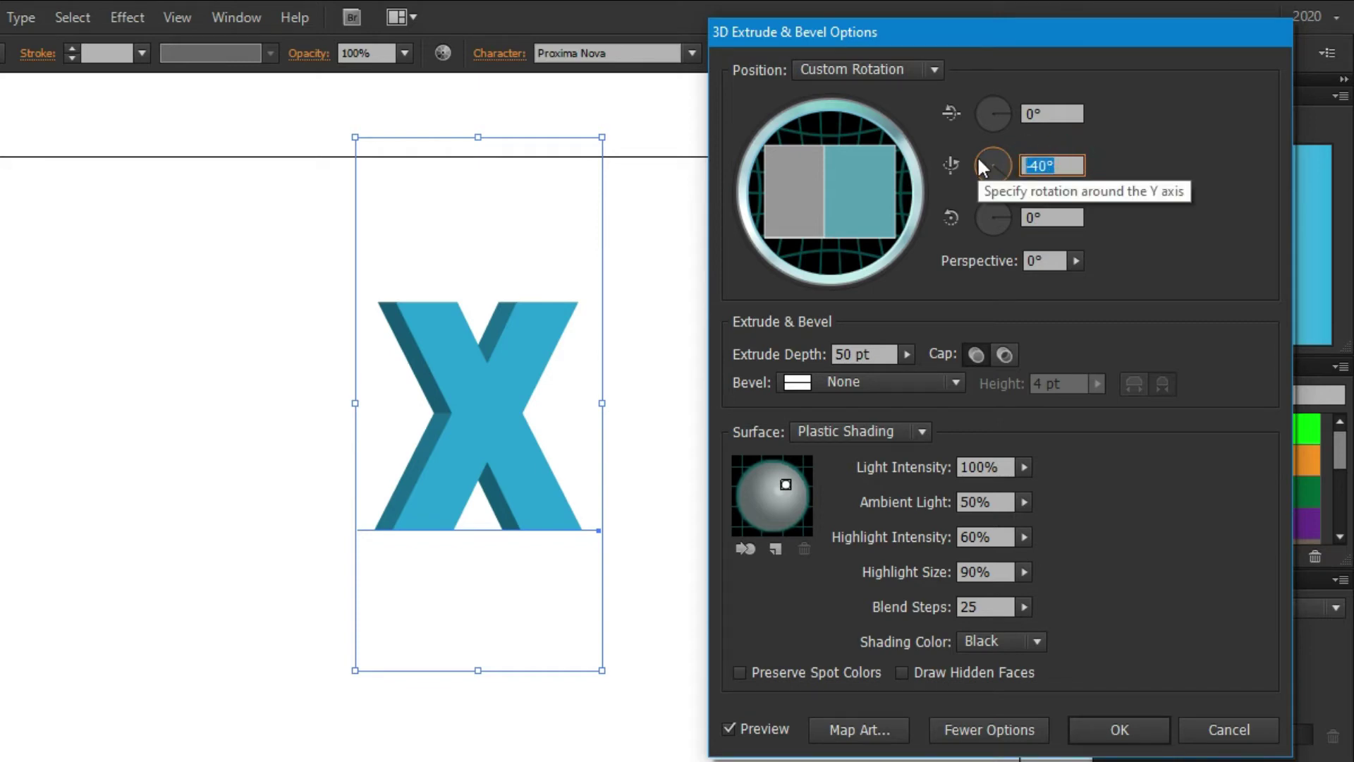
Set Y rotation to -30°, an outward Tall-Round bevel and 100 blend steps, then apply
{"action": "type", "text": "-30"}
{"action": "key", "text": "Tab"}
{"action": "left_click", "coordinate": [917, 382]}
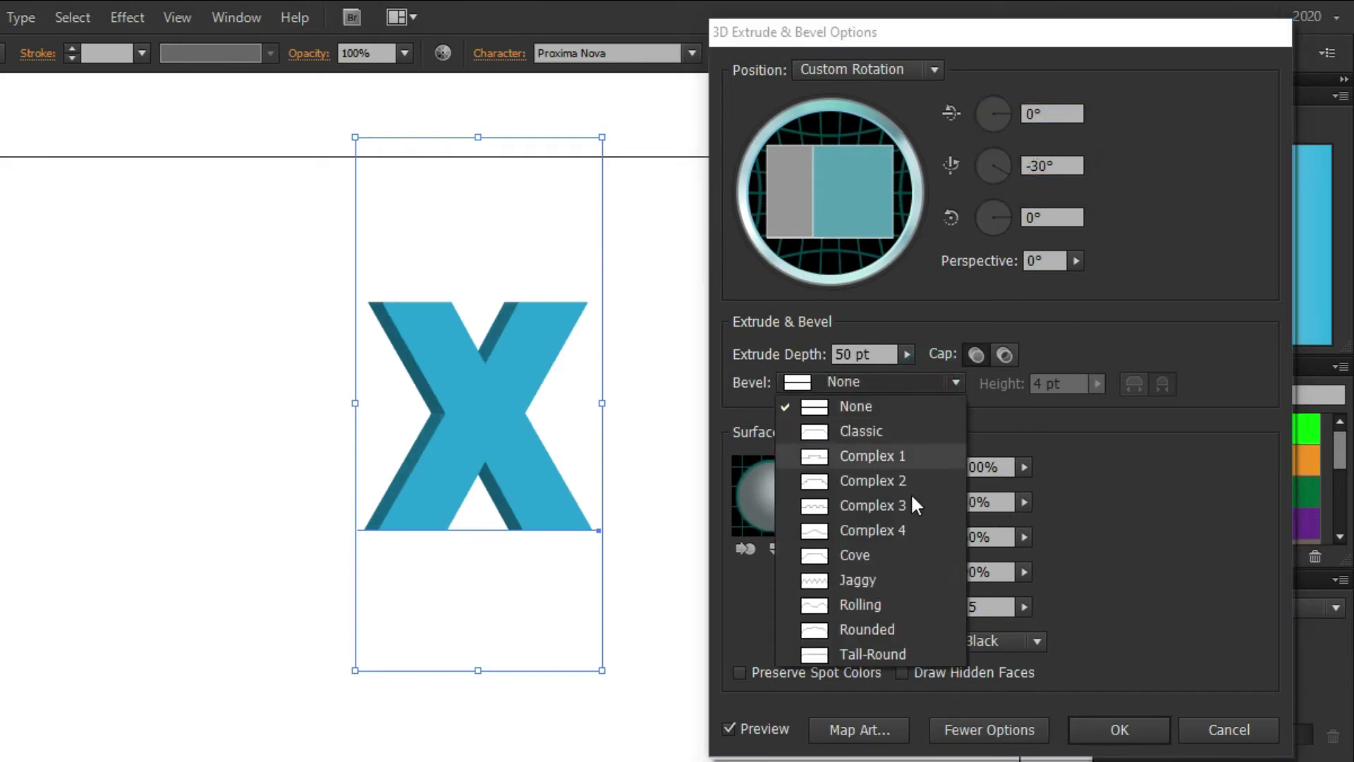
{"action": "left_click", "coordinate": [907, 654]}
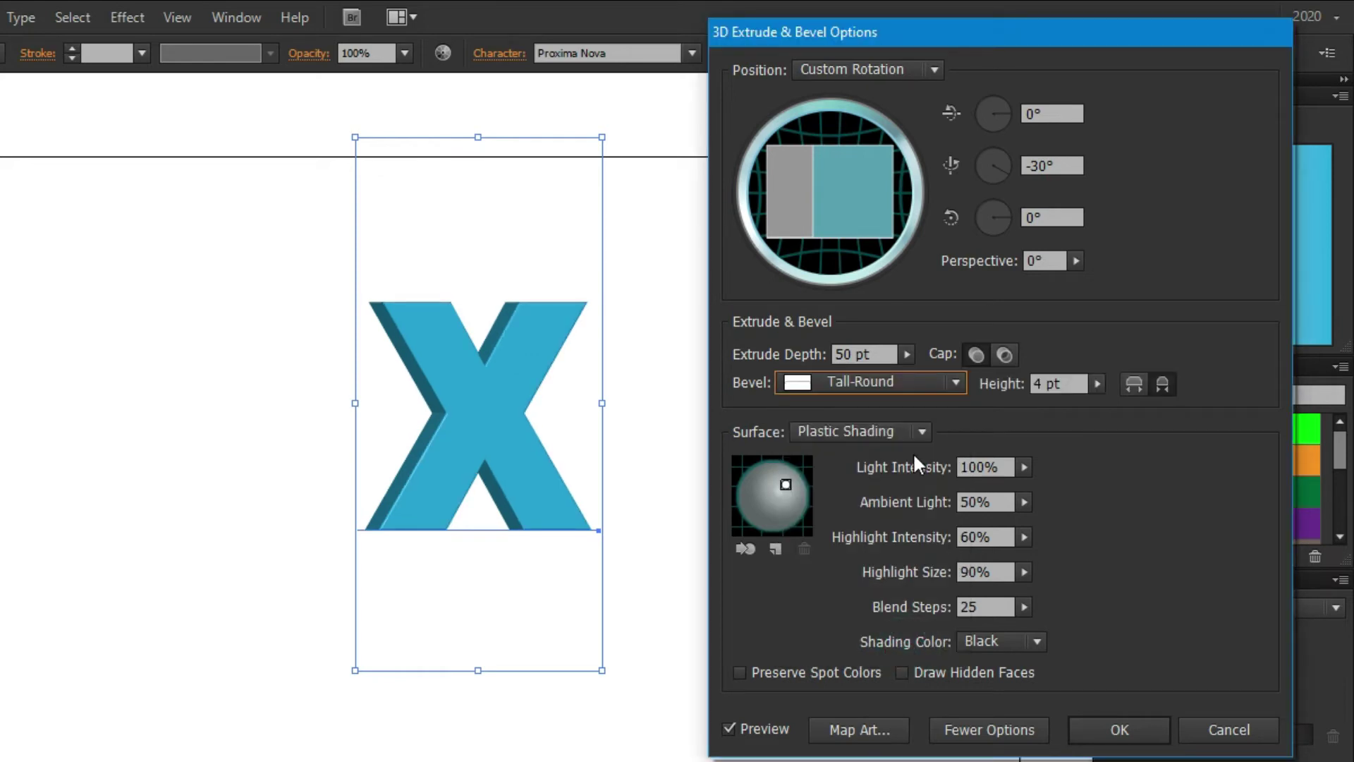
{"action": "left_click", "coordinate": [1126, 390]}
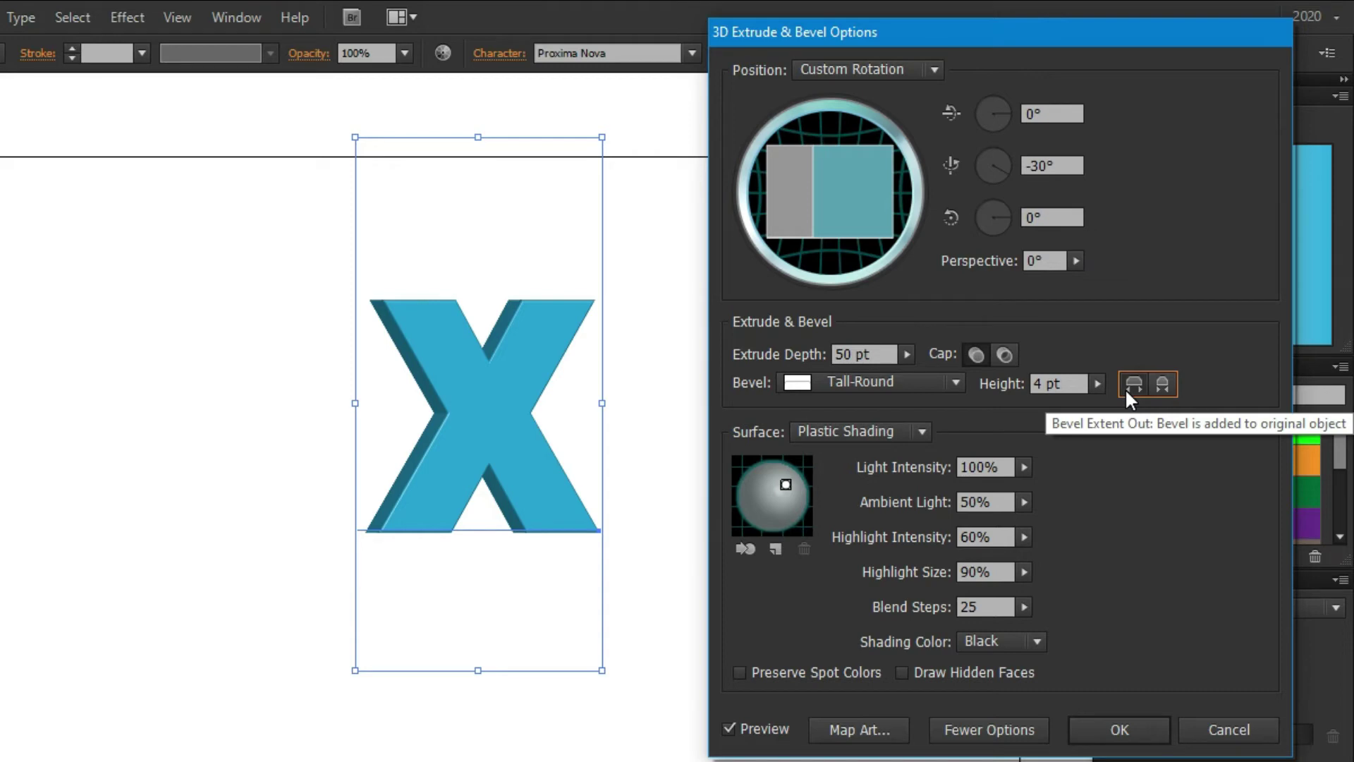
{"action": "double_click", "coordinate": [981, 607]}
{"action": "type", "text": "100"}
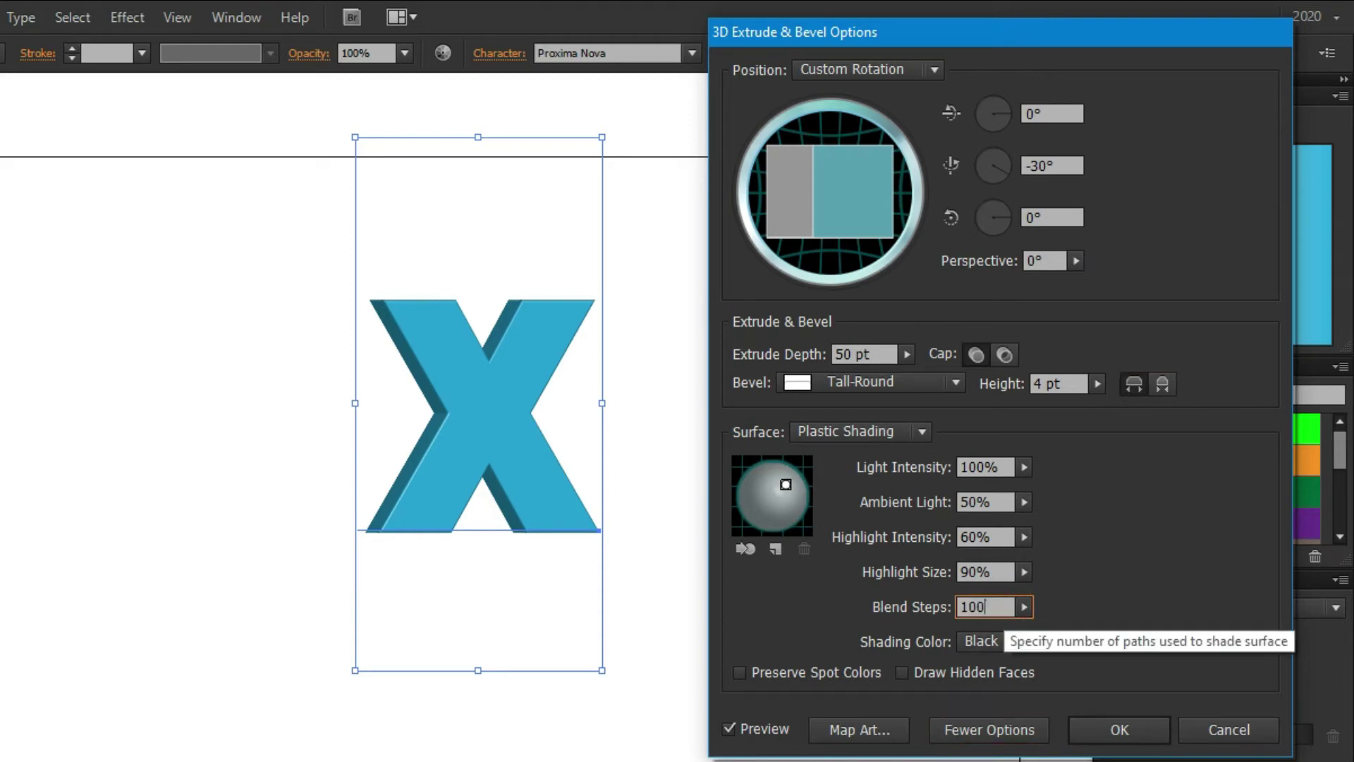
{"action": "left_click", "coordinate": [1002, 729]}
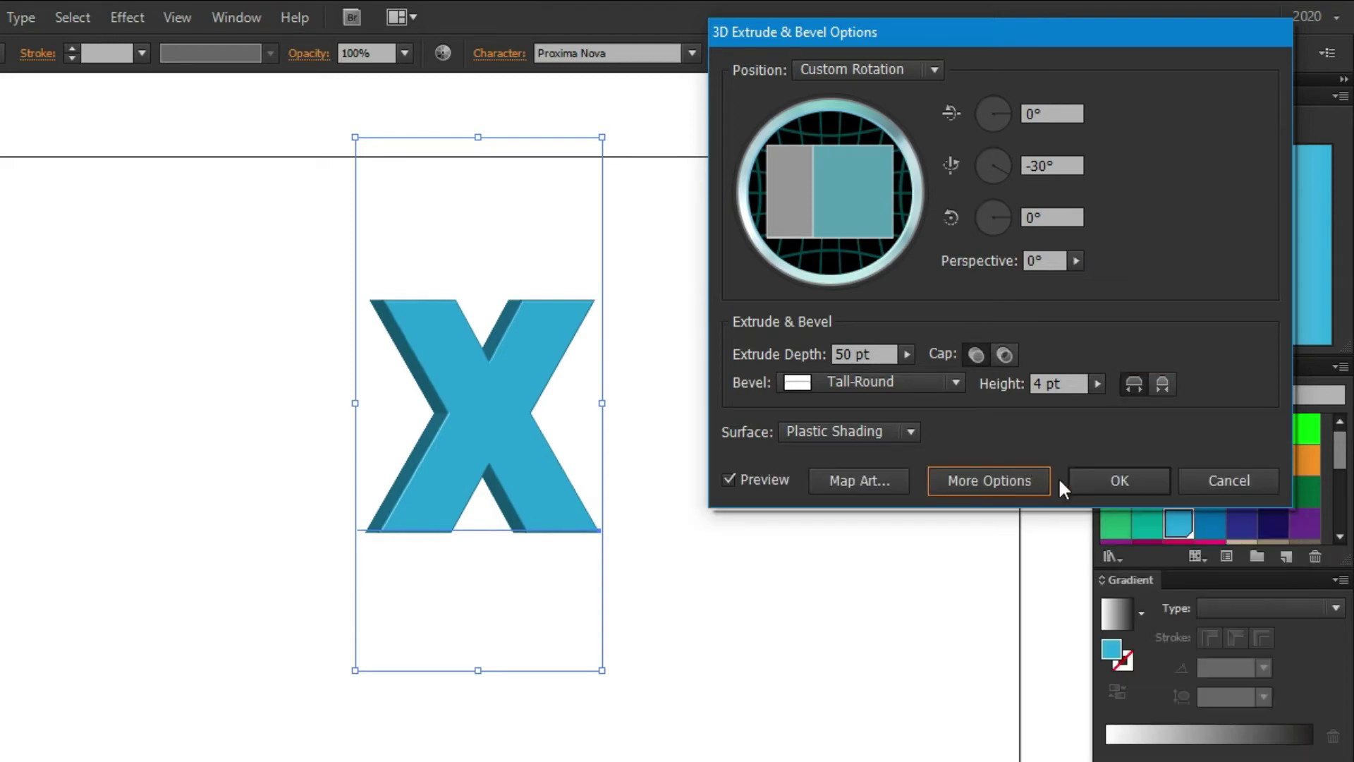
{"action": "left_click", "coordinate": [1131, 479]}
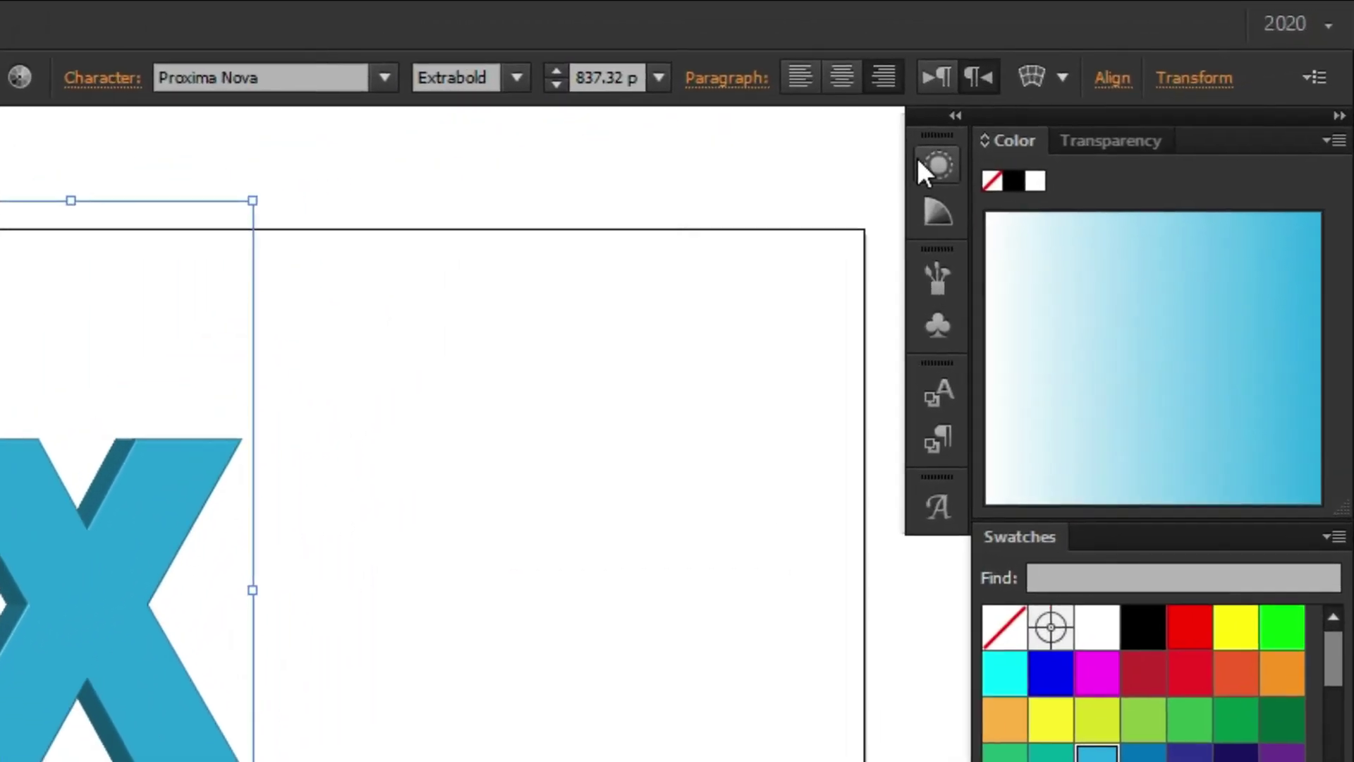
Open the Appearance panel and re-confirm the 3D Extrude & Bevel settings unchanged
{"action": "left_click", "coordinate": [1094, 96]}
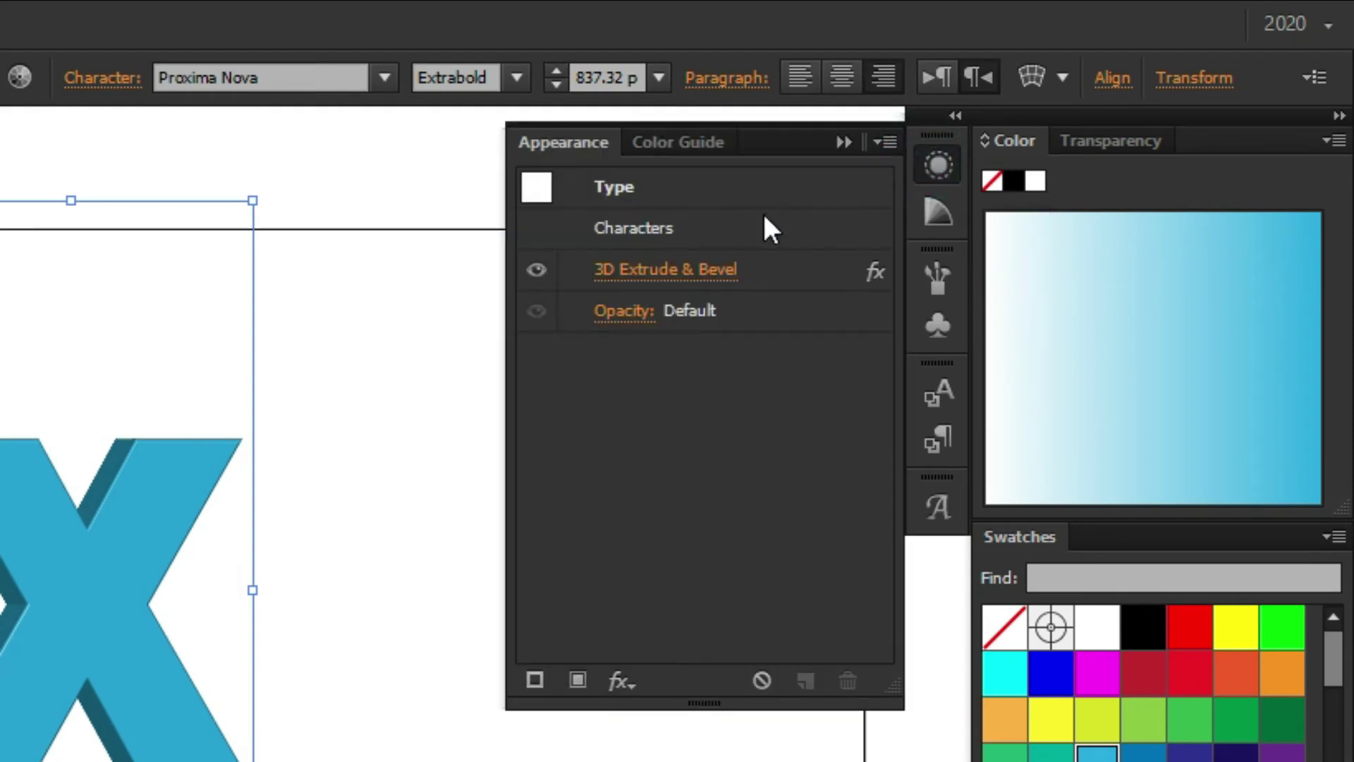
{"action": "left_click", "coordinate": [680, 264]}
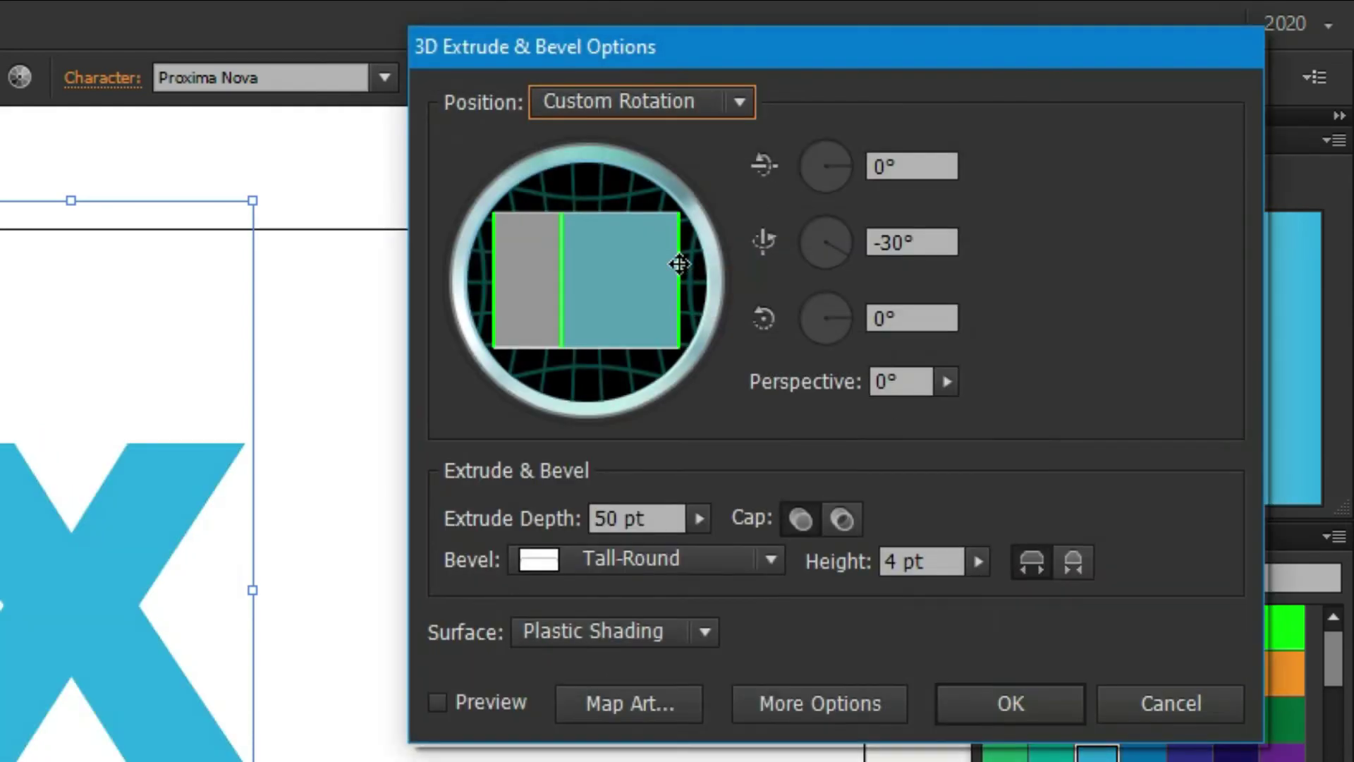
{"action": "left_click", "coordinate": [436, 702]}
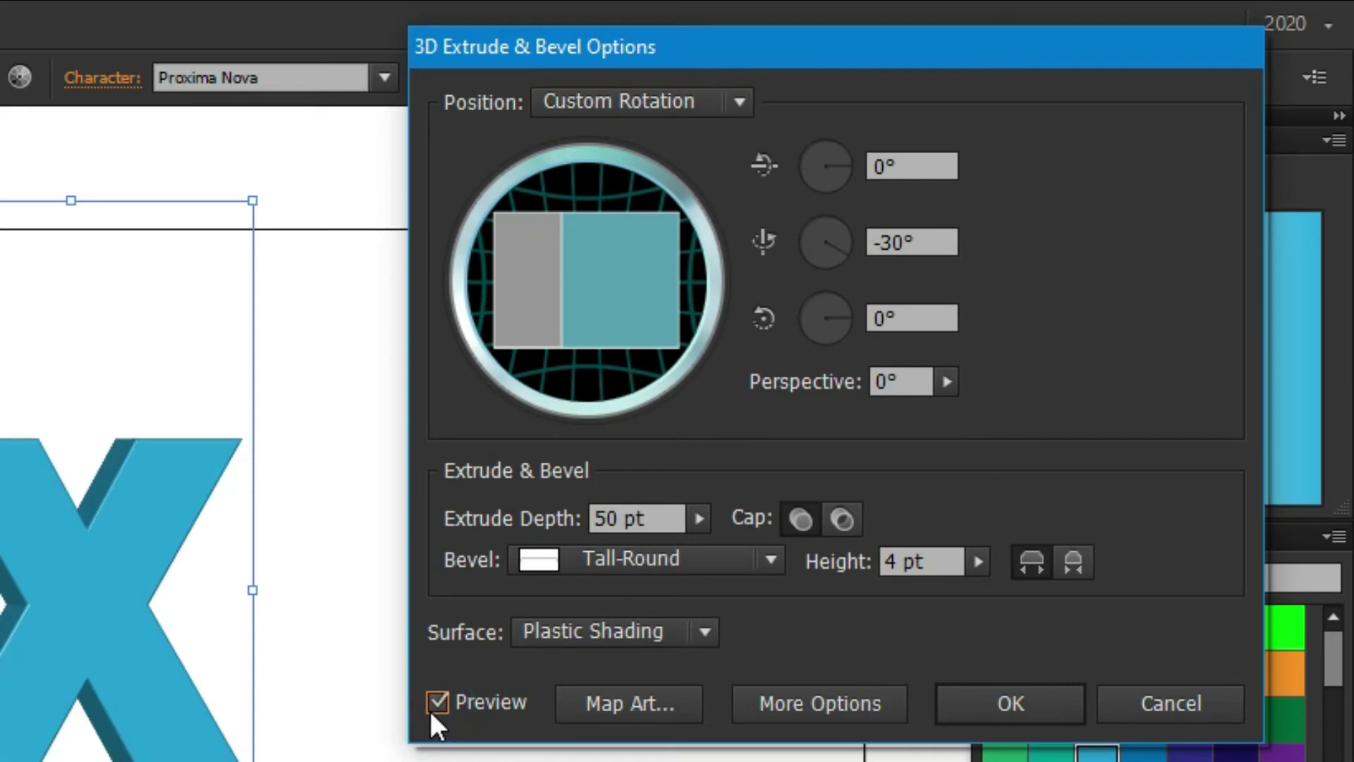
{"action": "left_click", "coordinate": [1063, 603]}
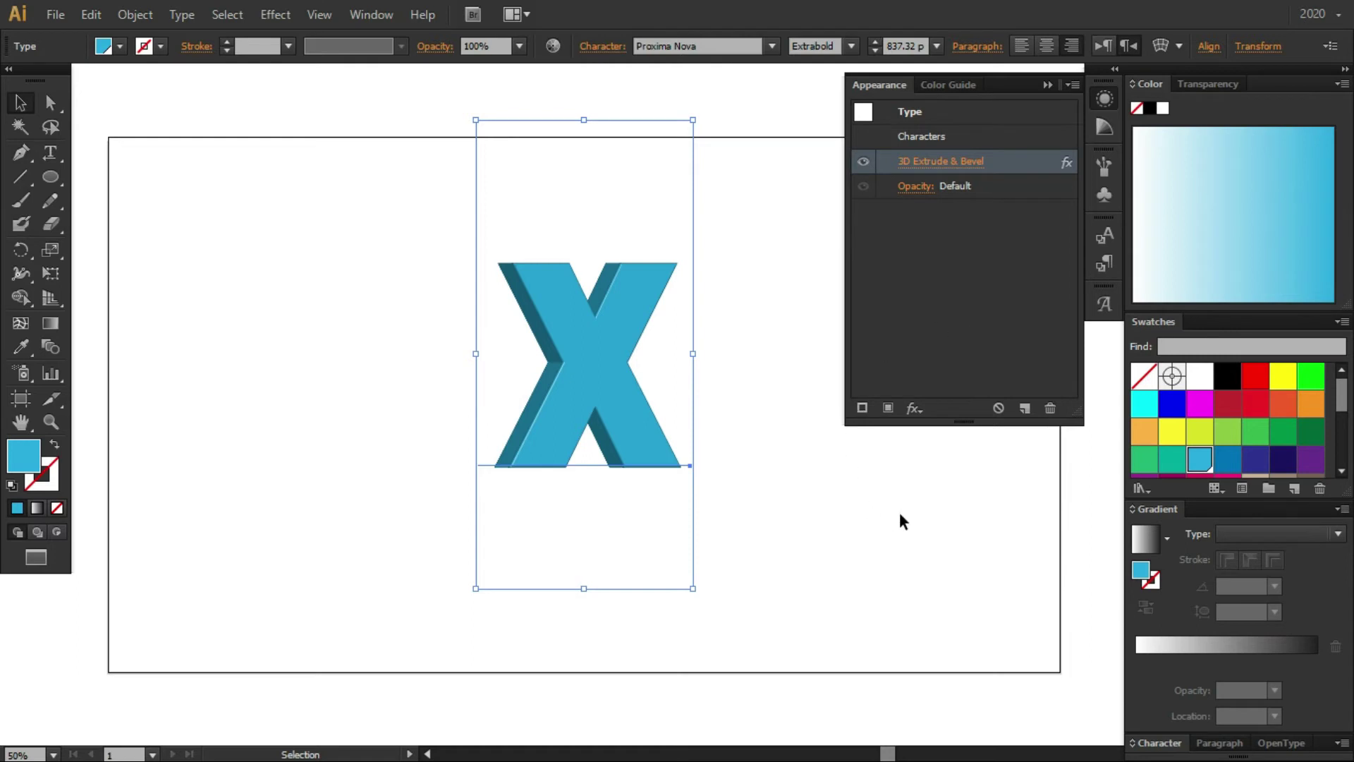
Draw a rectangle covering the whole artboard, send it to the back and lock it
{"action": "left_click", "coordinate": [959, 502]}
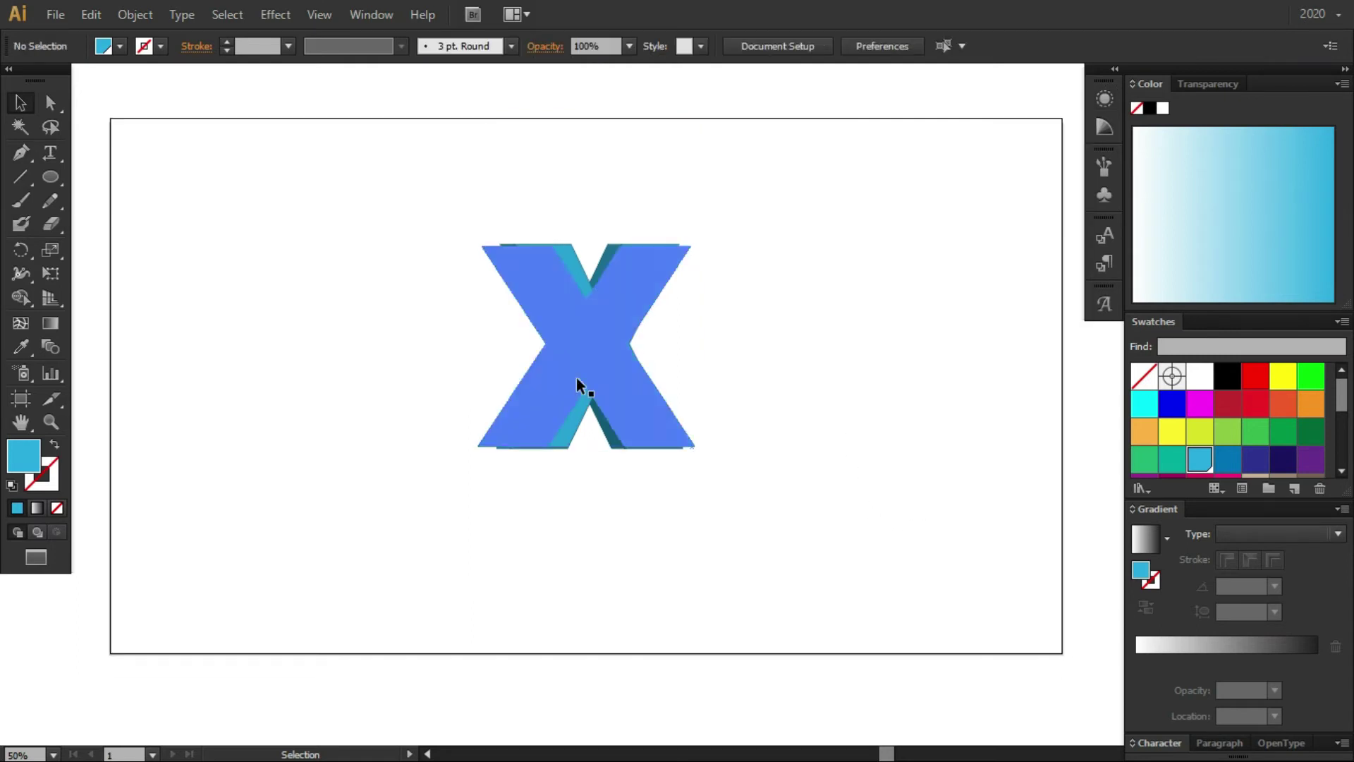
{"action": "left_click_drag", "start_coordinate": [54, 176], "coordinate": [100, 175]}
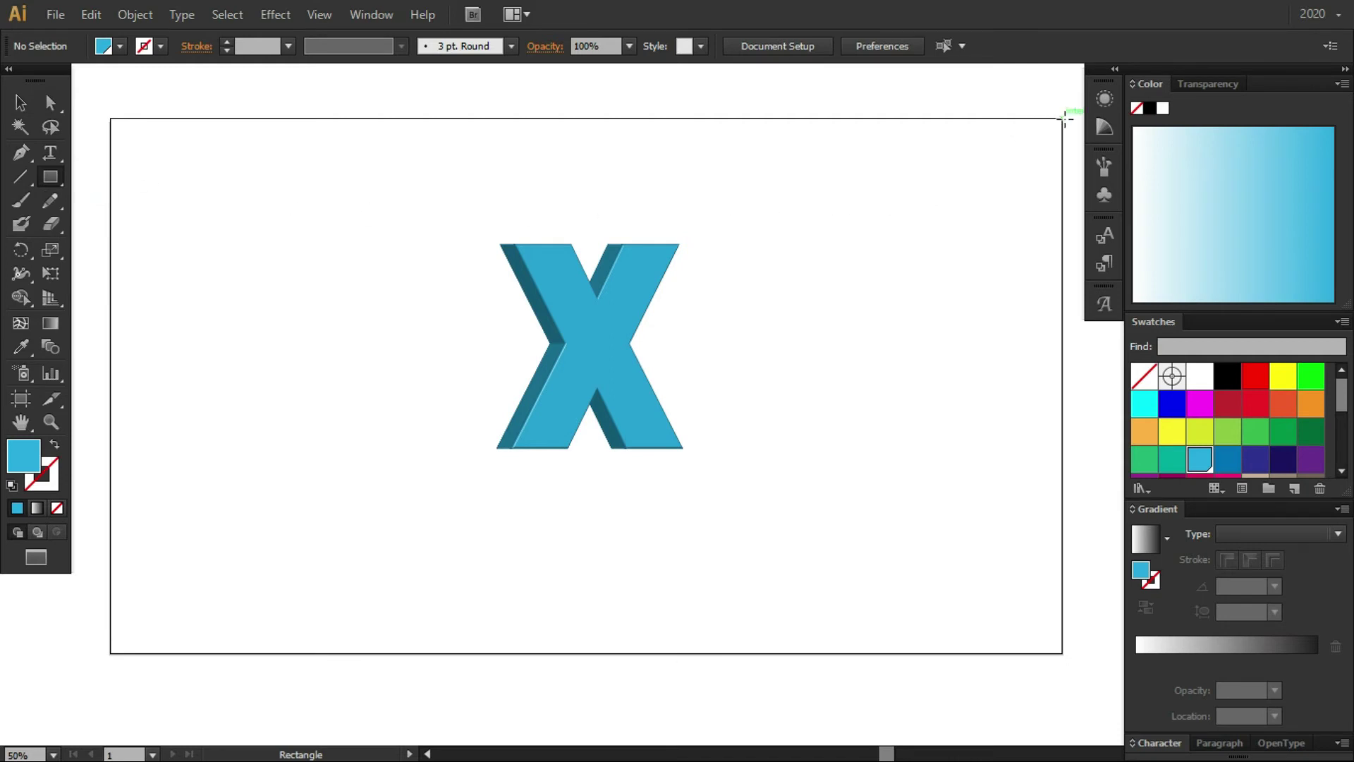
{"action": "mouse_move", "coordinate": [1064, 115]}
{"action": "left_mouse_down"}
{"action": "mouse_move", "coordinate": [104, 644]}
{"action": "mouse_move", "coordinate": [109, 655]}
{"action": "left_mouse_up"}
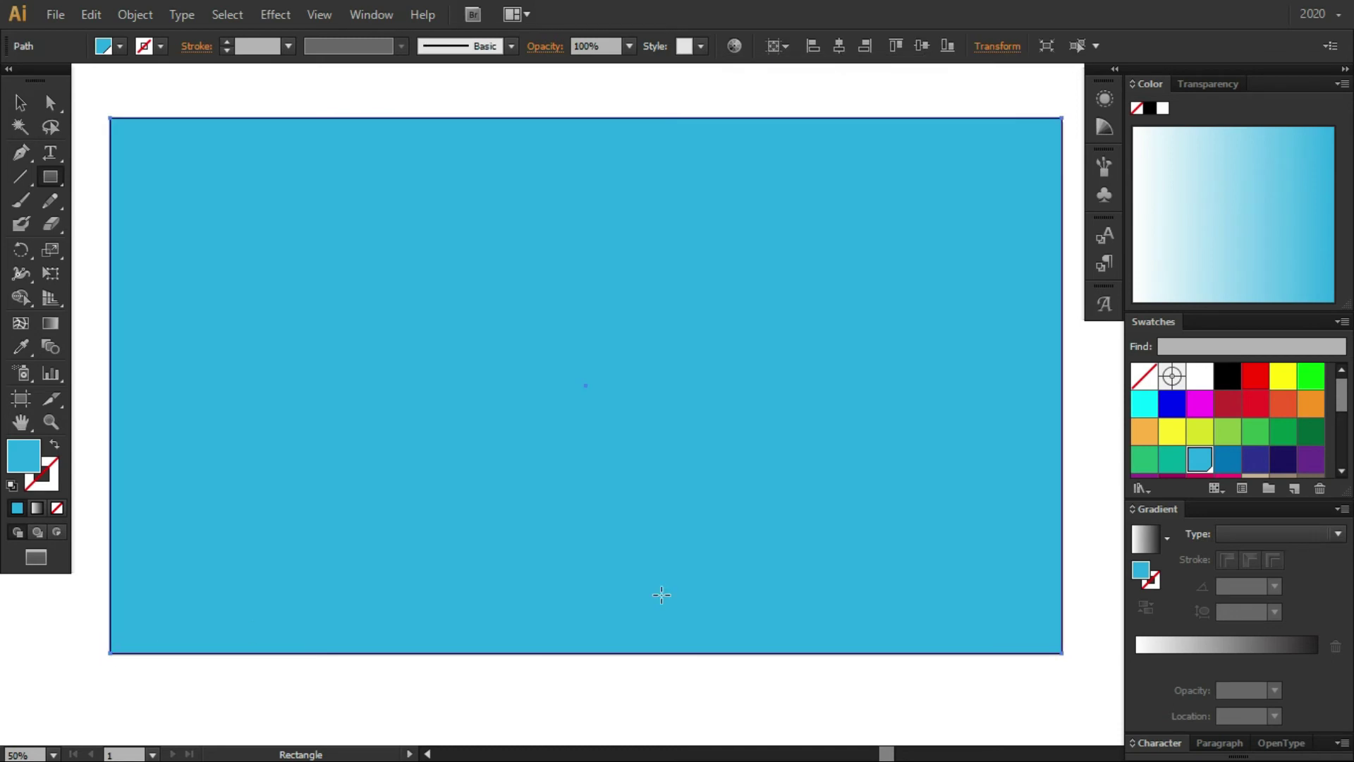
{"action": "left_click", "coordinate": [145, 18]}
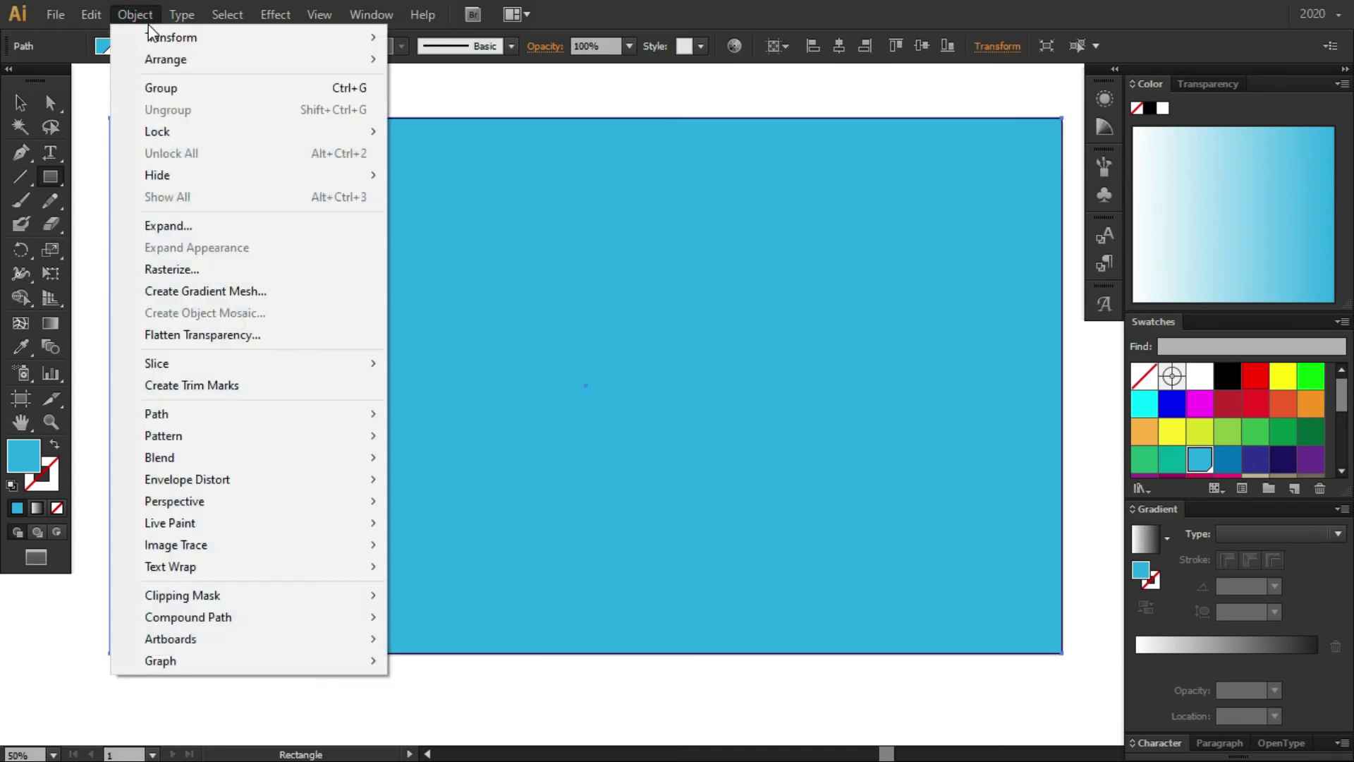
{"action": "mouse_move", "coordinate": [165, 60]}
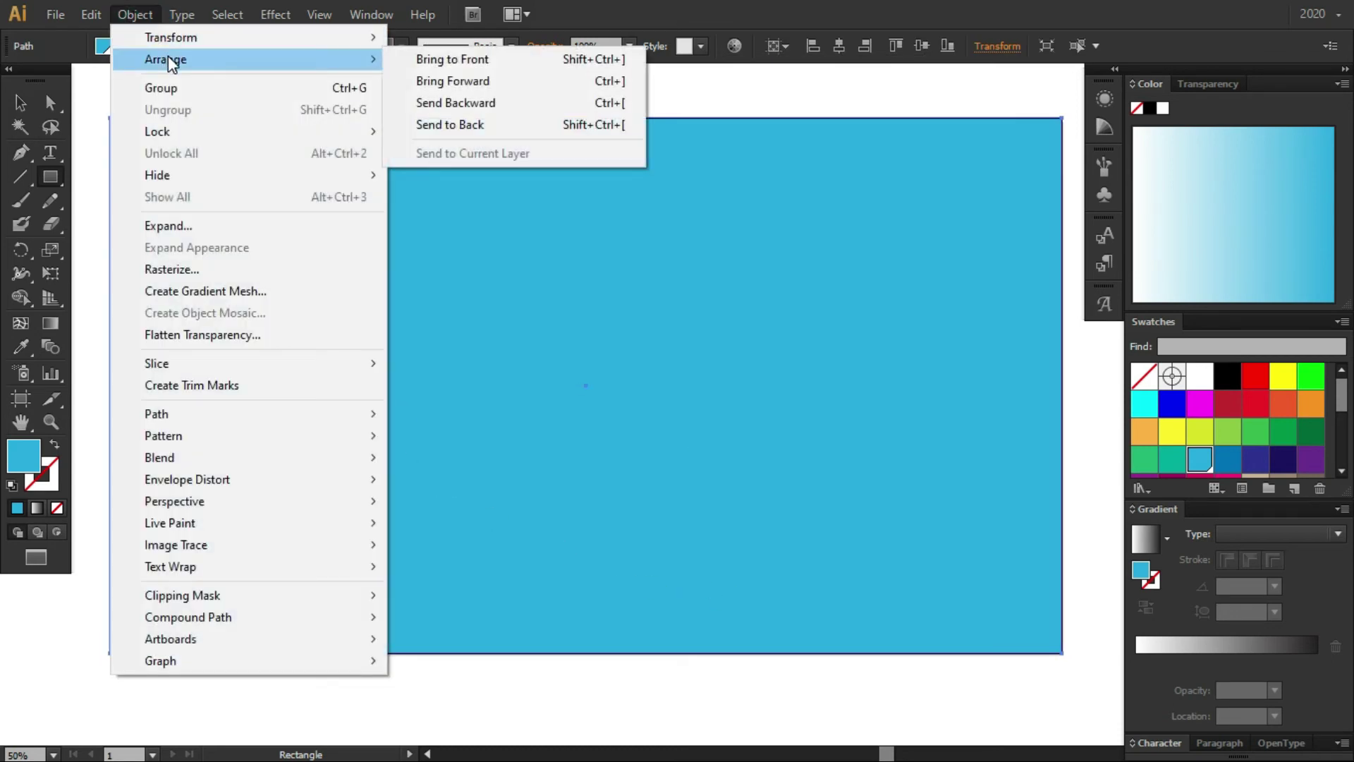
{"action": "left_click", "coordinate": [429, 125]}
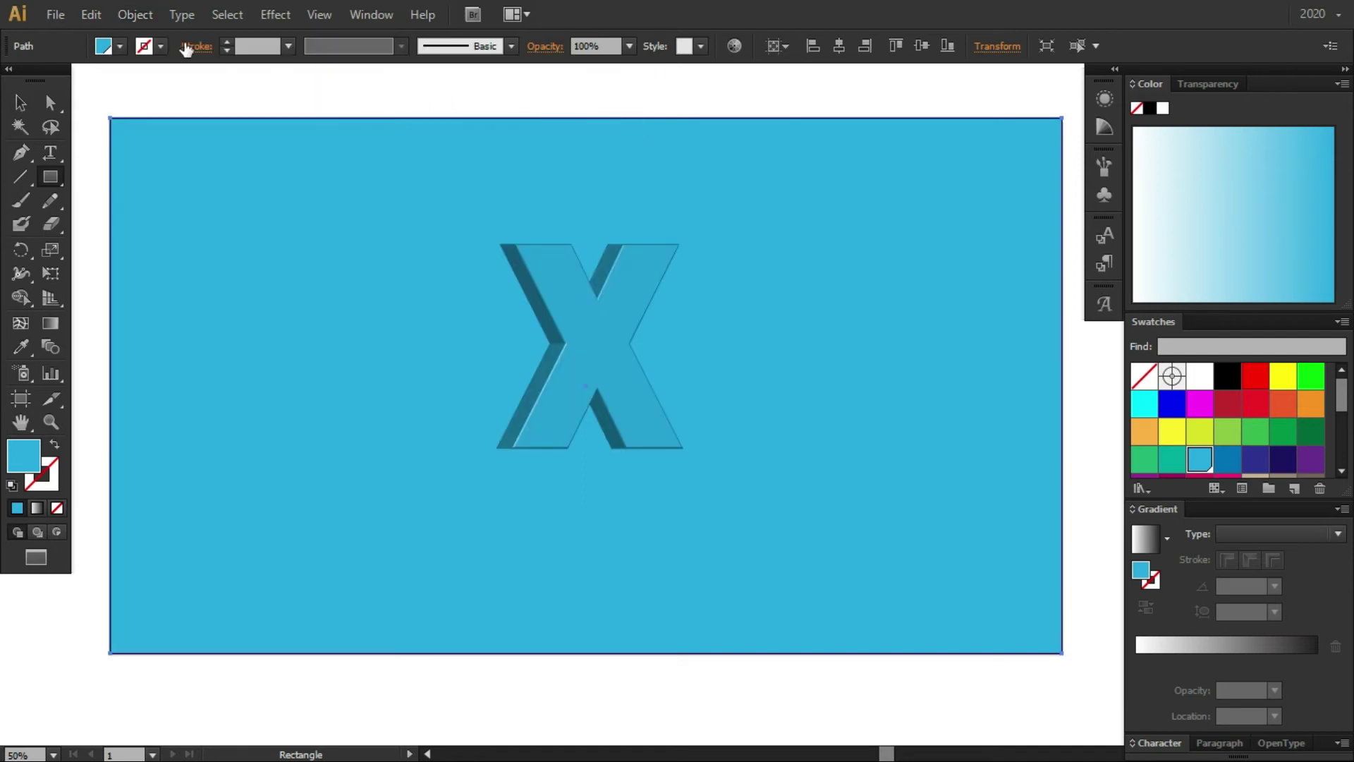
{"action": "left_click", "coordinate": [138, 17]}
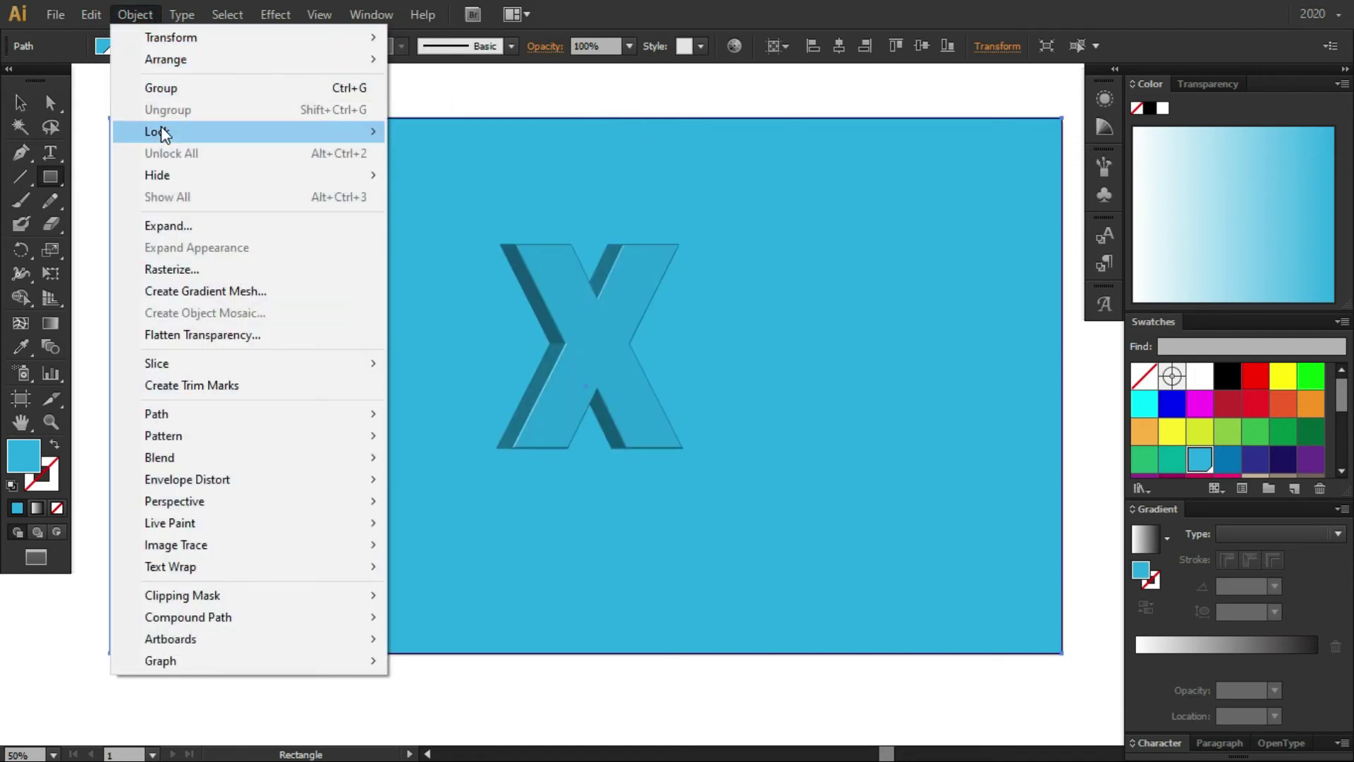
{"action": "mouse_move", "coordinate": [158, 131]}
{"action": "left_click", "coordinate": [389, 134]}
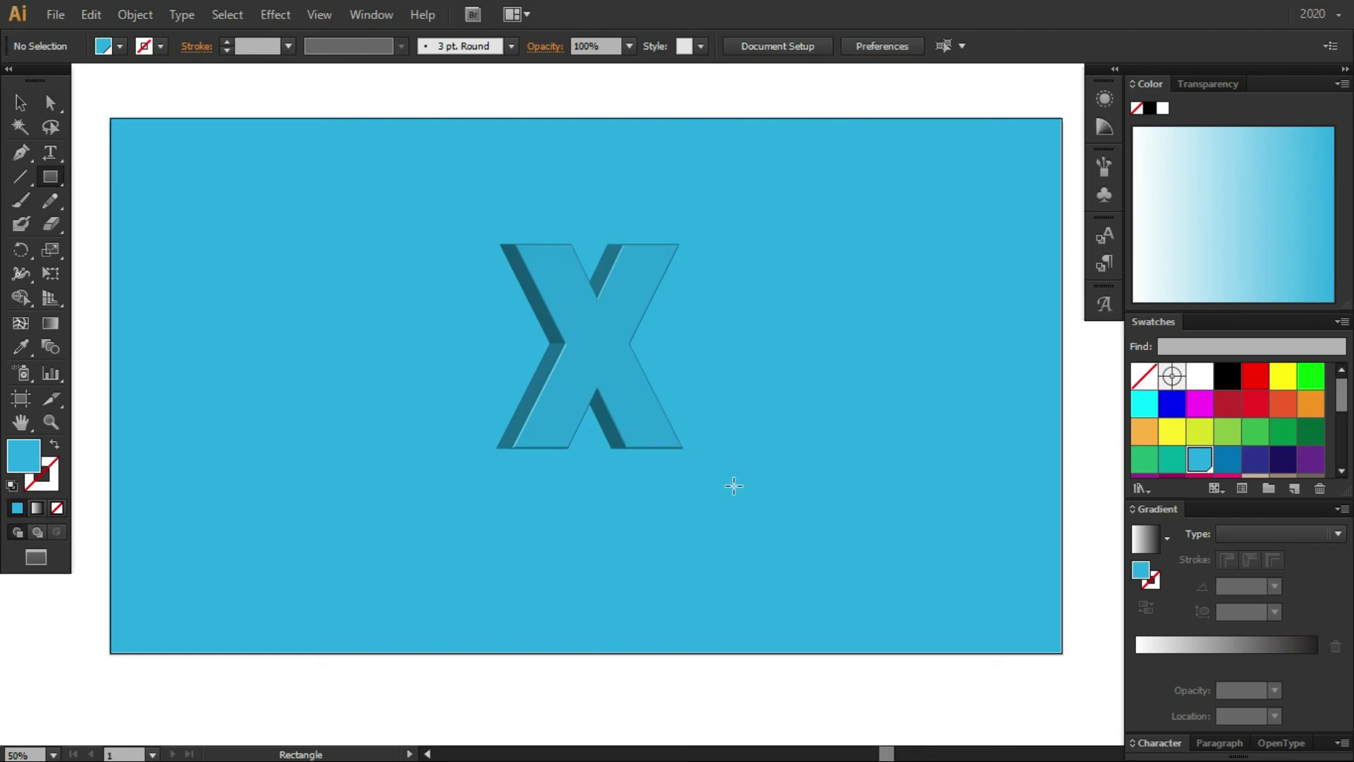
Centre the X horizontally and vertically on the artboard
{"action": "key", "text": "v"}
{"action": "left_click", "coordinate": [663, 427]}
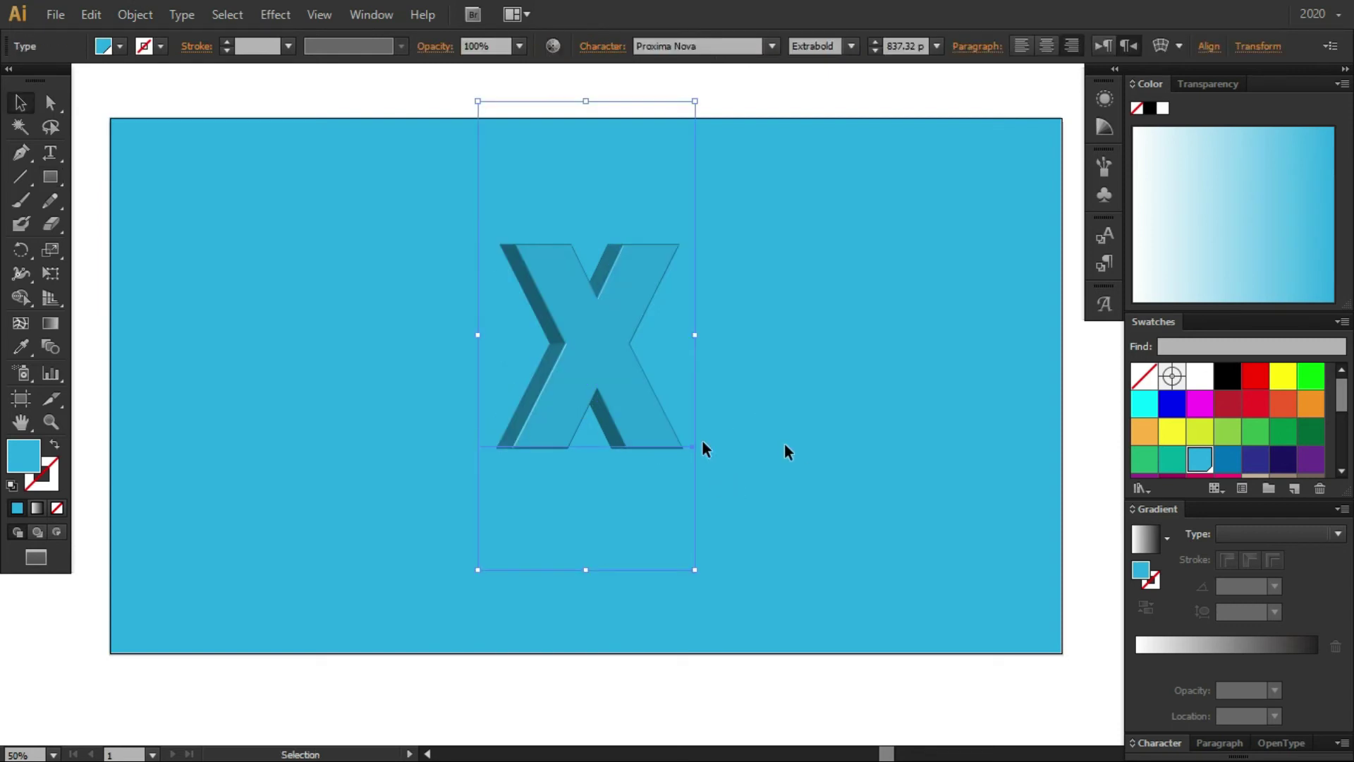
{"action": "left_click", "coordinate": [1210, 48]}
{"action": "left_click", "coordinate": [1047, 99]}
{"action": "left_click", "coordinate": [1158, 100]}
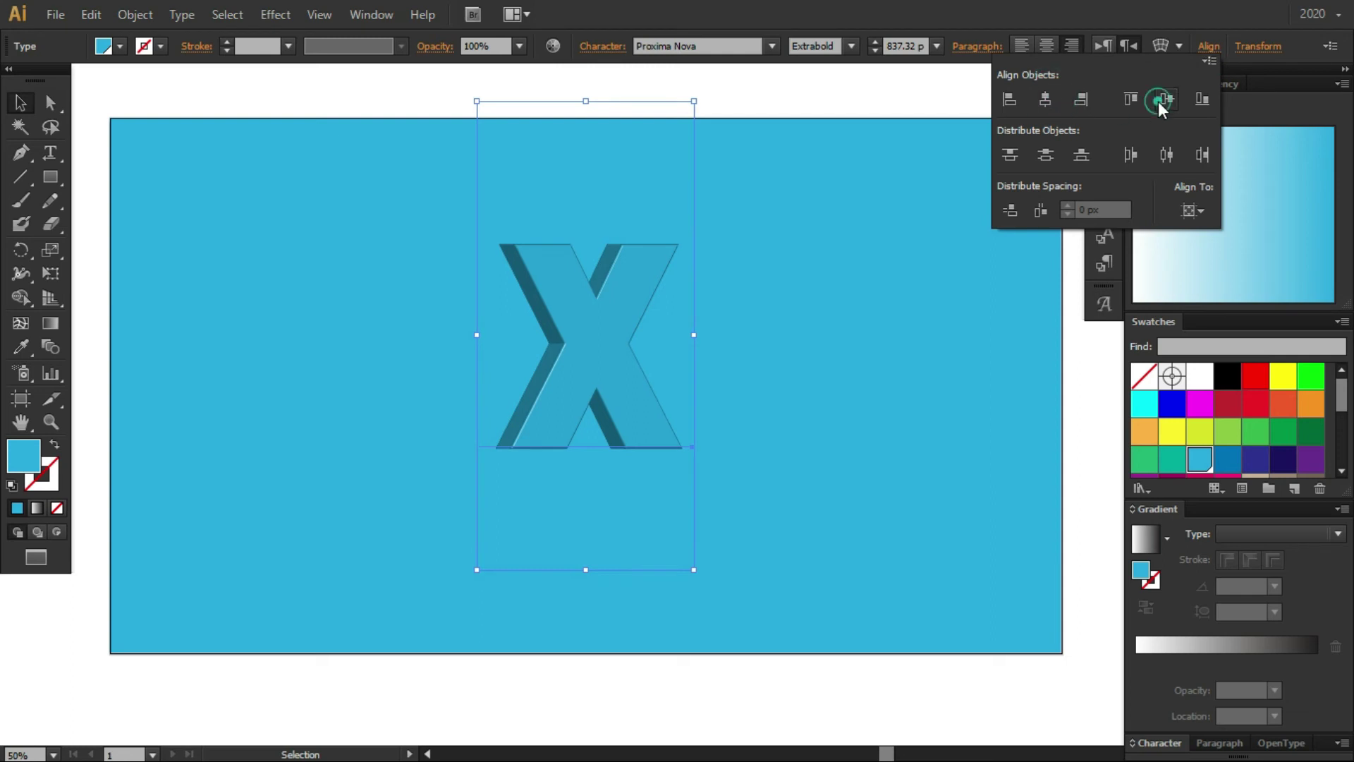
{"action": "left_click", "coordinate": [804, 307]}
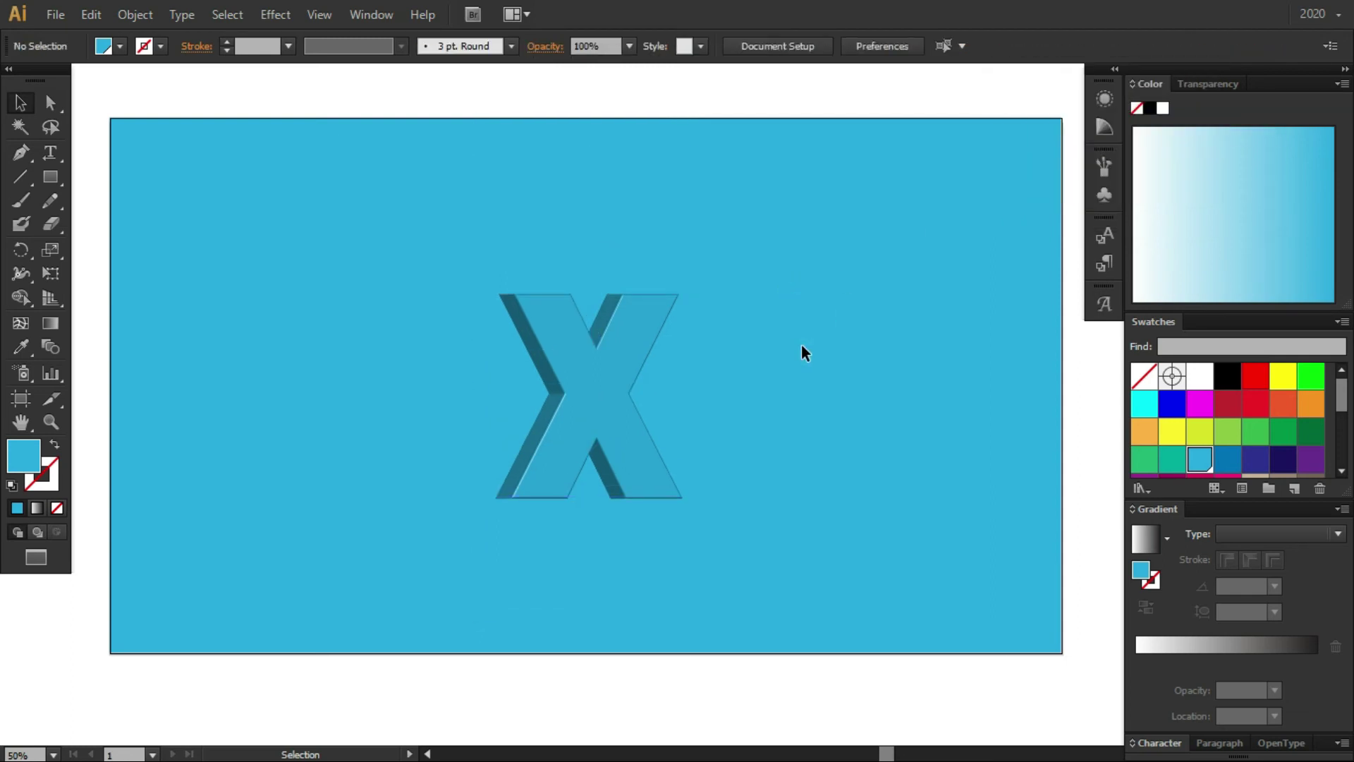
Draw a flat black ellipse centred beneath the X
{"action": "left_click", "coordinate": [56, 175]}
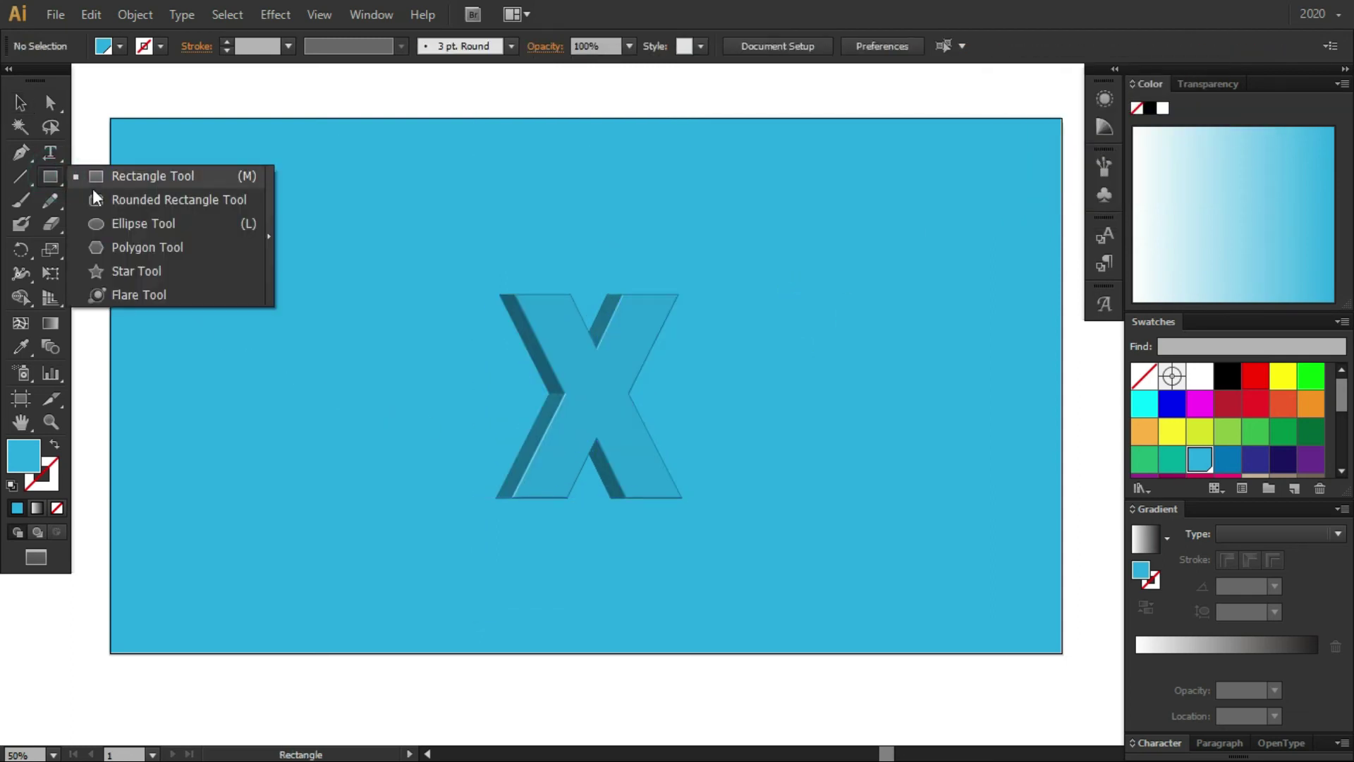
{"action": "left_click", "coordinate": [109, 227]}
{"action": "left_click_drag", "start_coordinate": [683, 505], "coordinate": [358, 505]}
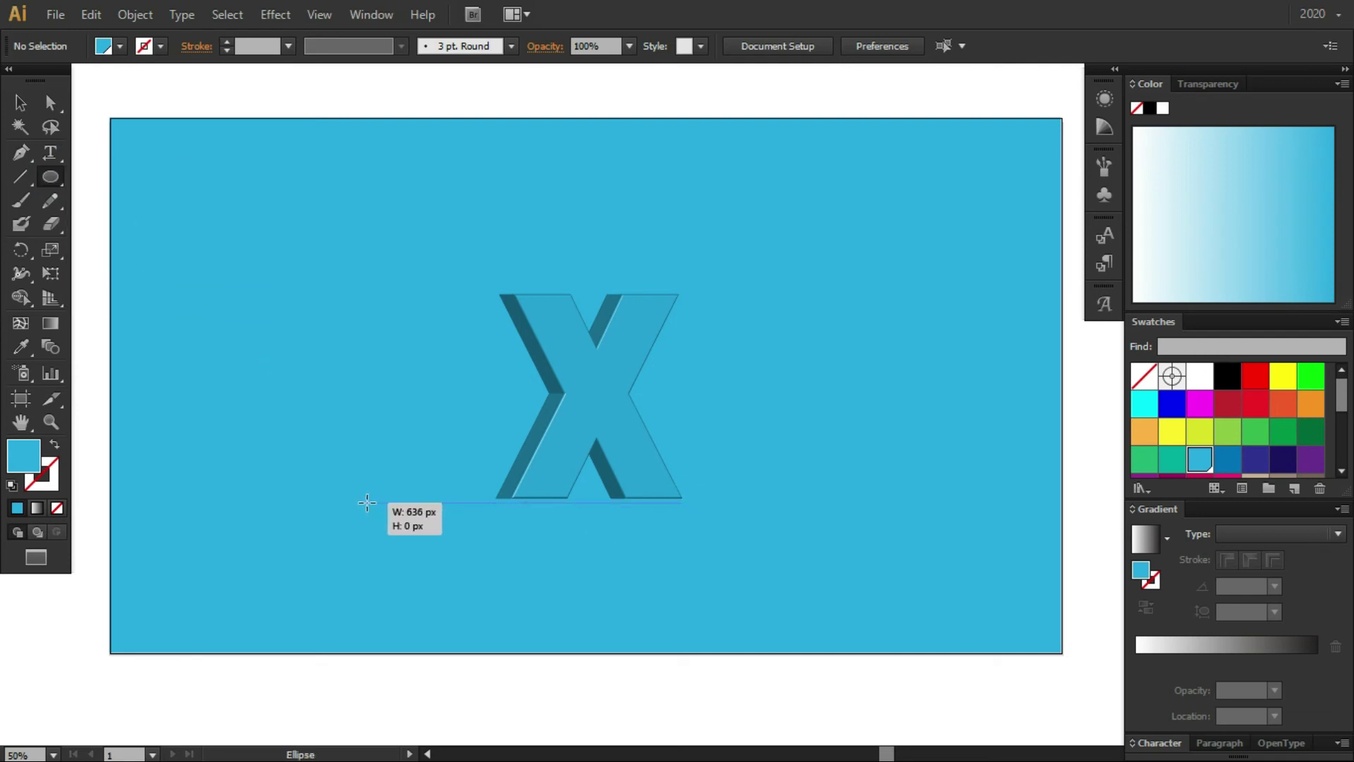
{"action": "left_click", "coordinate": [1228, 378]}
{"action": "key", "text": "v"}
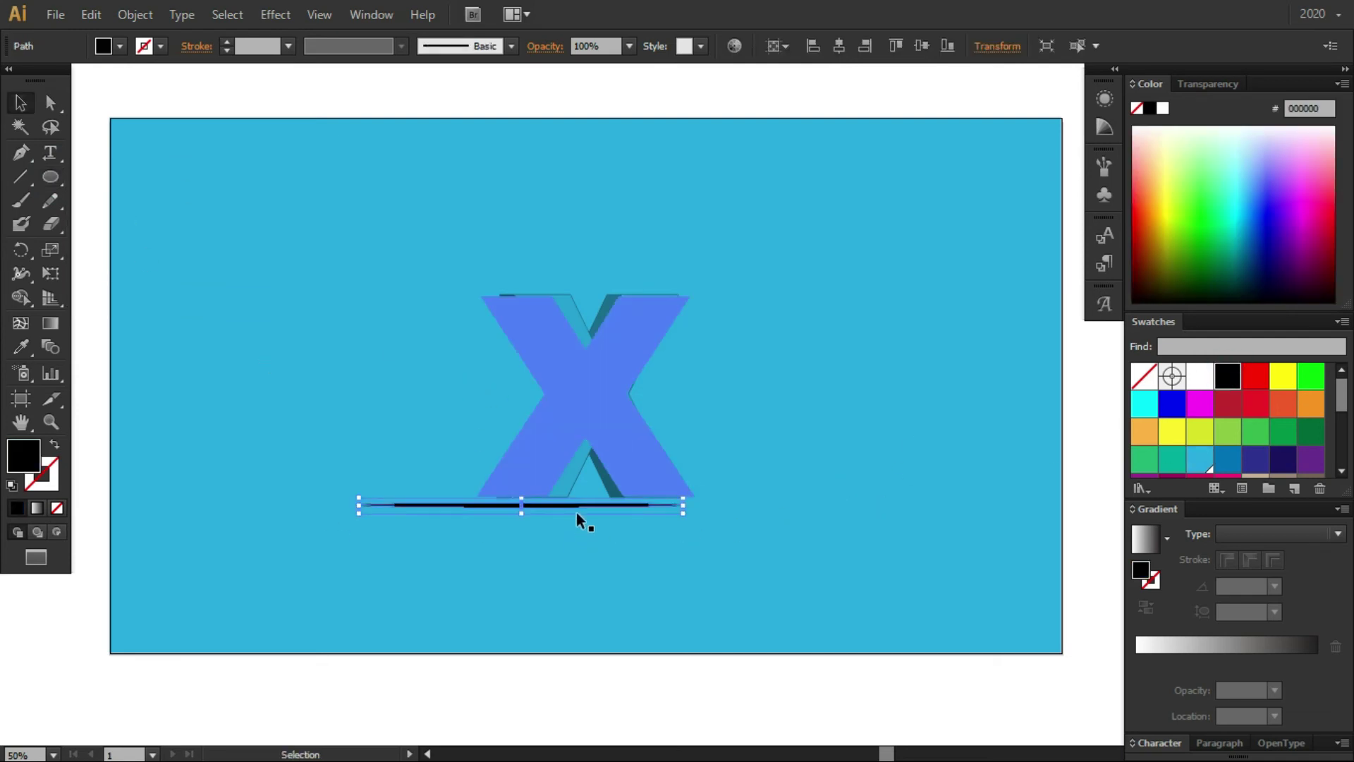
{"action": "left_click_drag", "start_coordinate": [594, 506], "coordinate": [608, 497]}
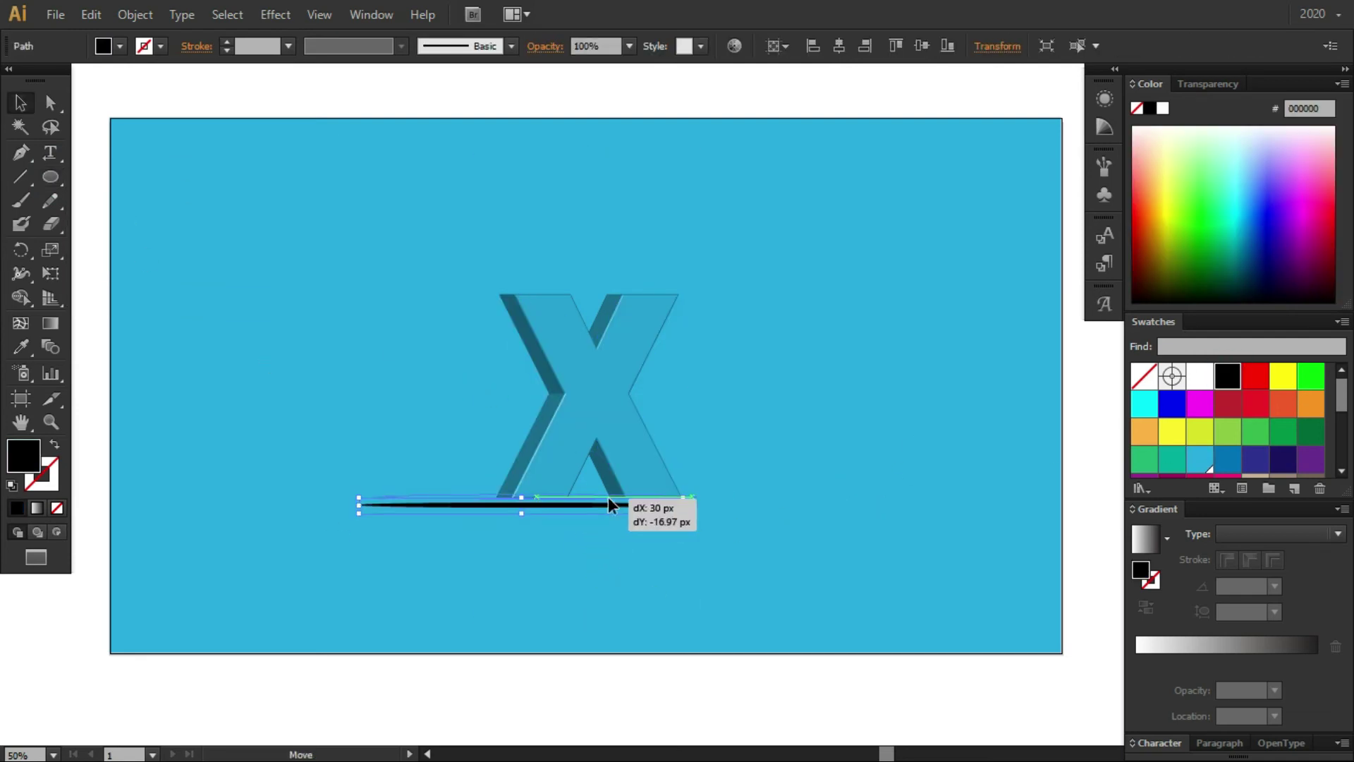
Send the ellipse backward behind the X and nudge it down slightly
{"action": "left_click", "coordinate": [135, 14]}
{"action": "mouse_move", "coordinate": [167, 59]}
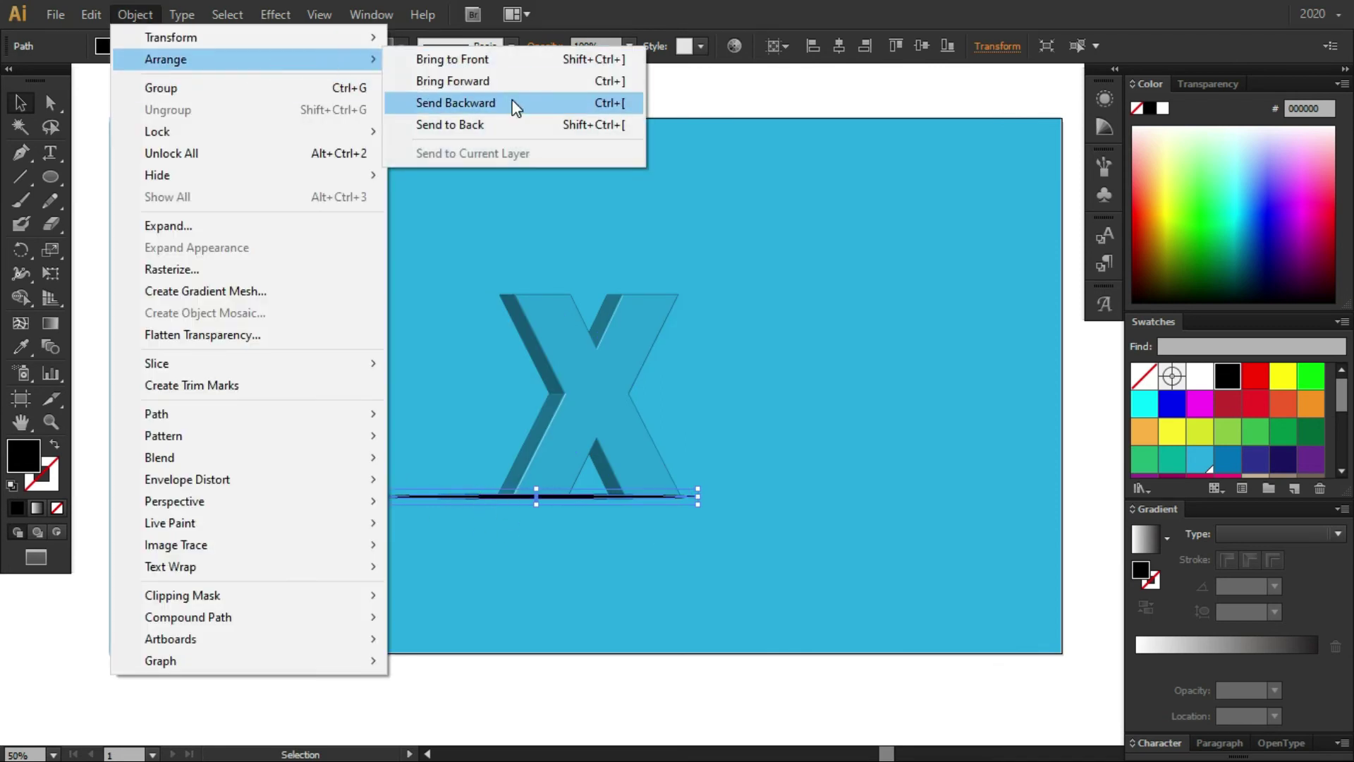
{"action": "left_click", "coordinate": [513, 103]}
{"action": "left_click", "coordinate": [721, 427]}
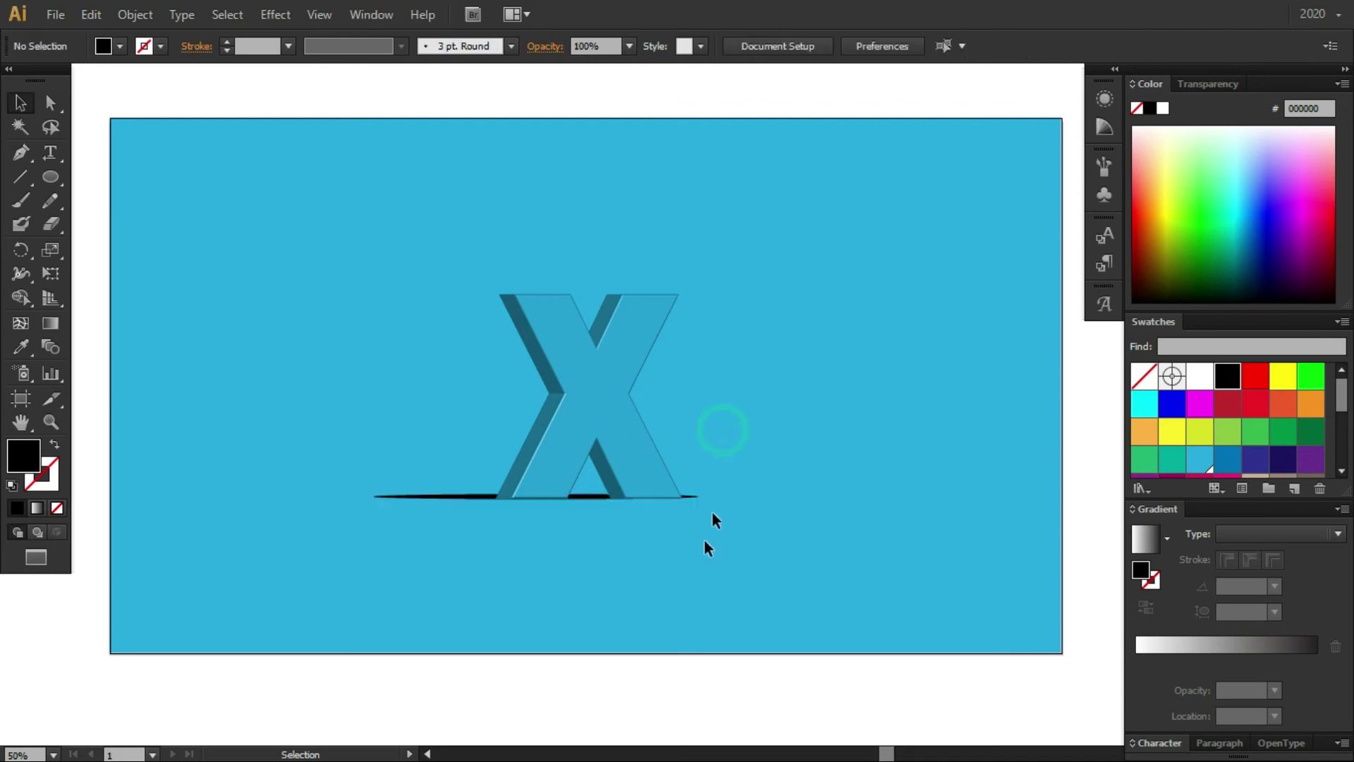
{"action": "left_click", "coordinate": [448, 496]}
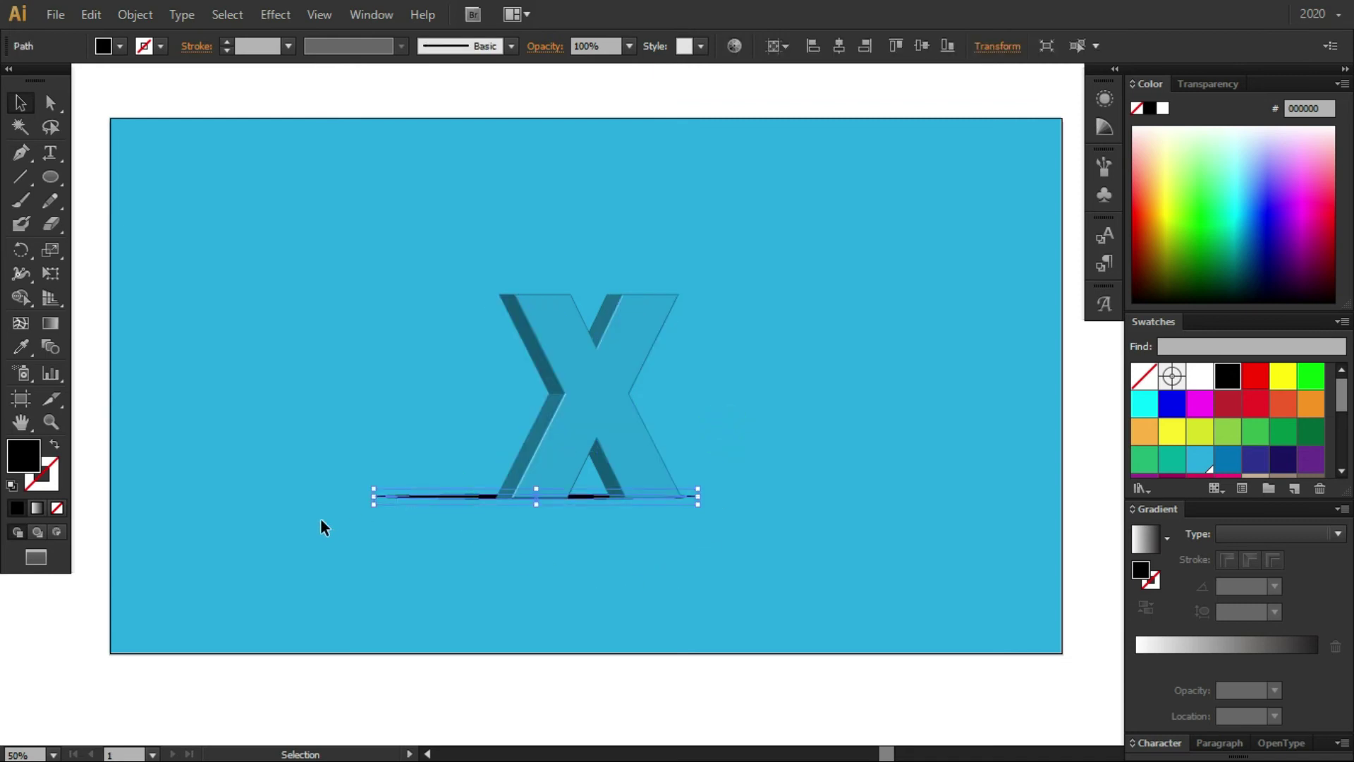
{"action": "key", "text": "Down"}
{"action": "key", "text": "Down"}
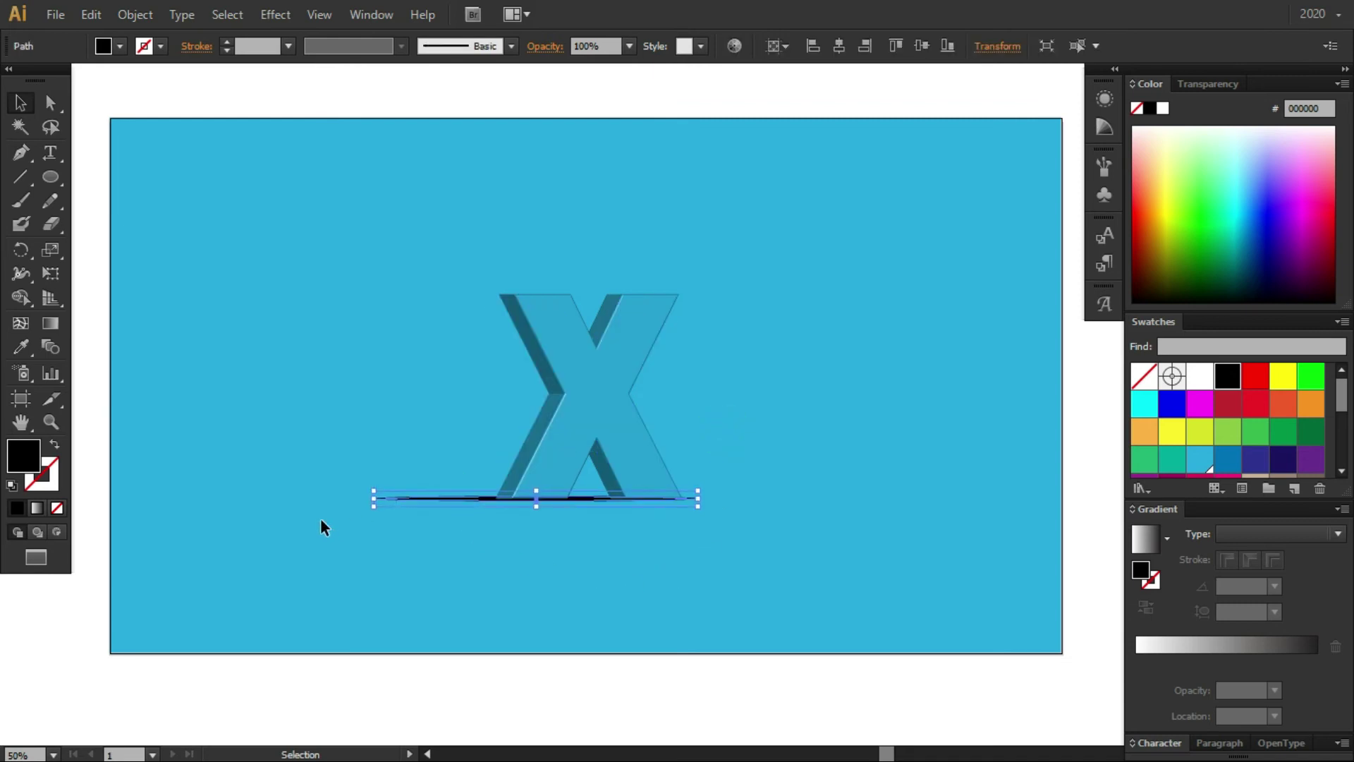
{"action": "left_click", "coordinate": [321, 521]}
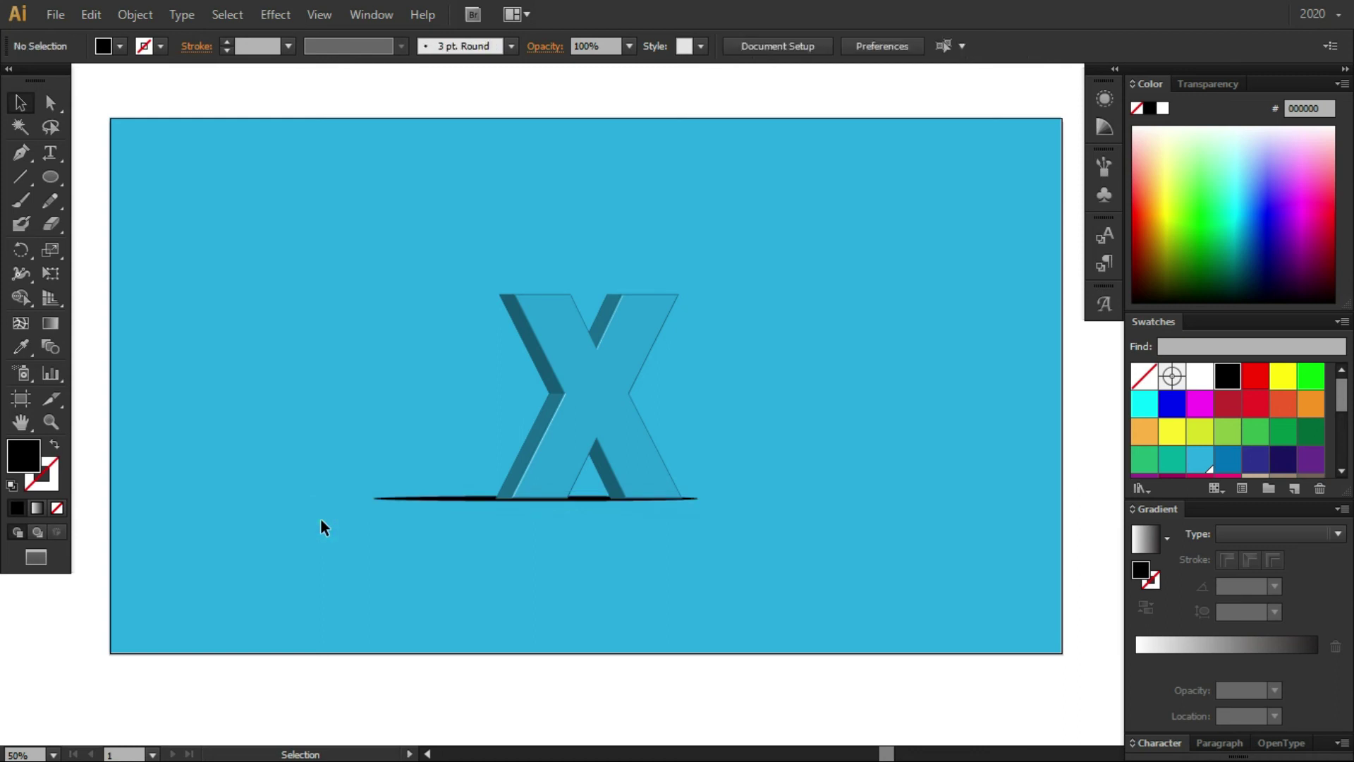
Give the shadow a white-black-white linear gradient with the black stop centred
{"action": "left_click", "coordinate": [450, 501]}
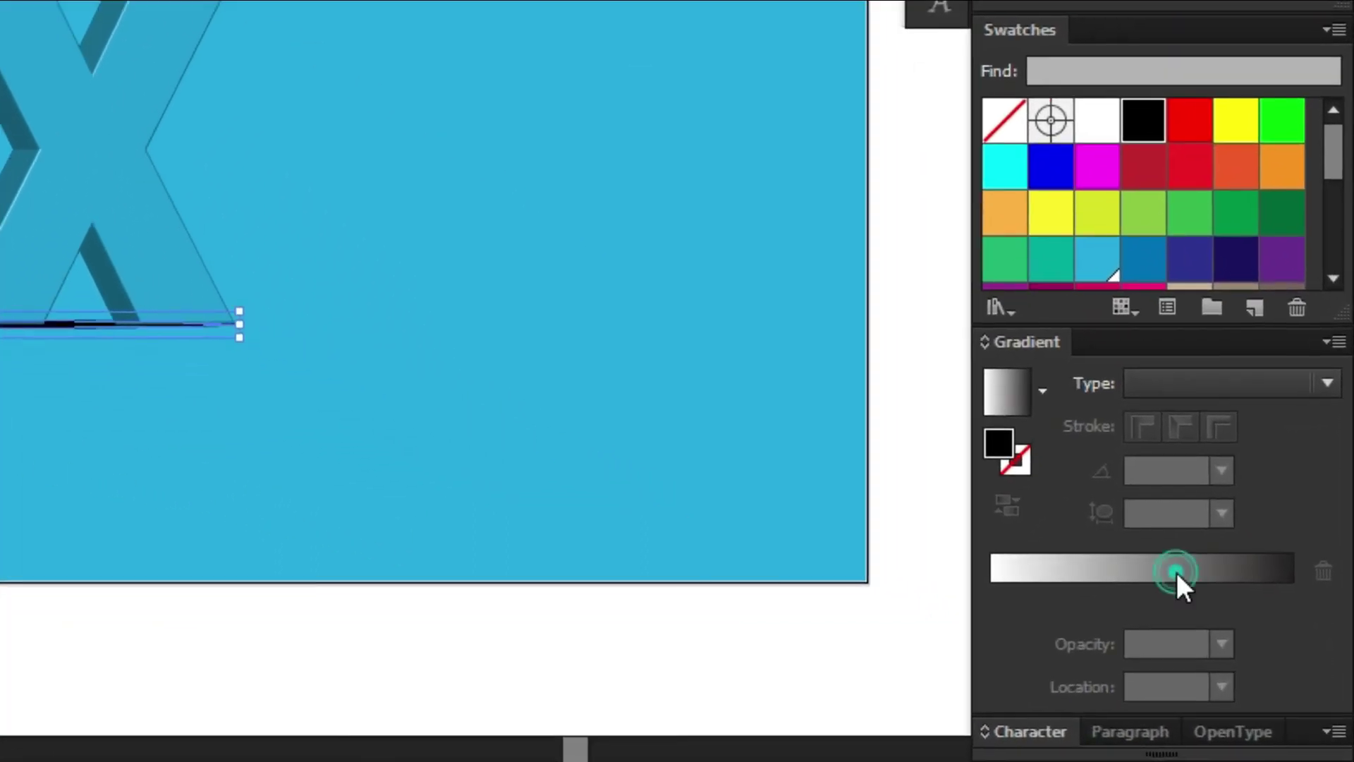
{"action": "left_click", "coordinate": [1248, 647]}
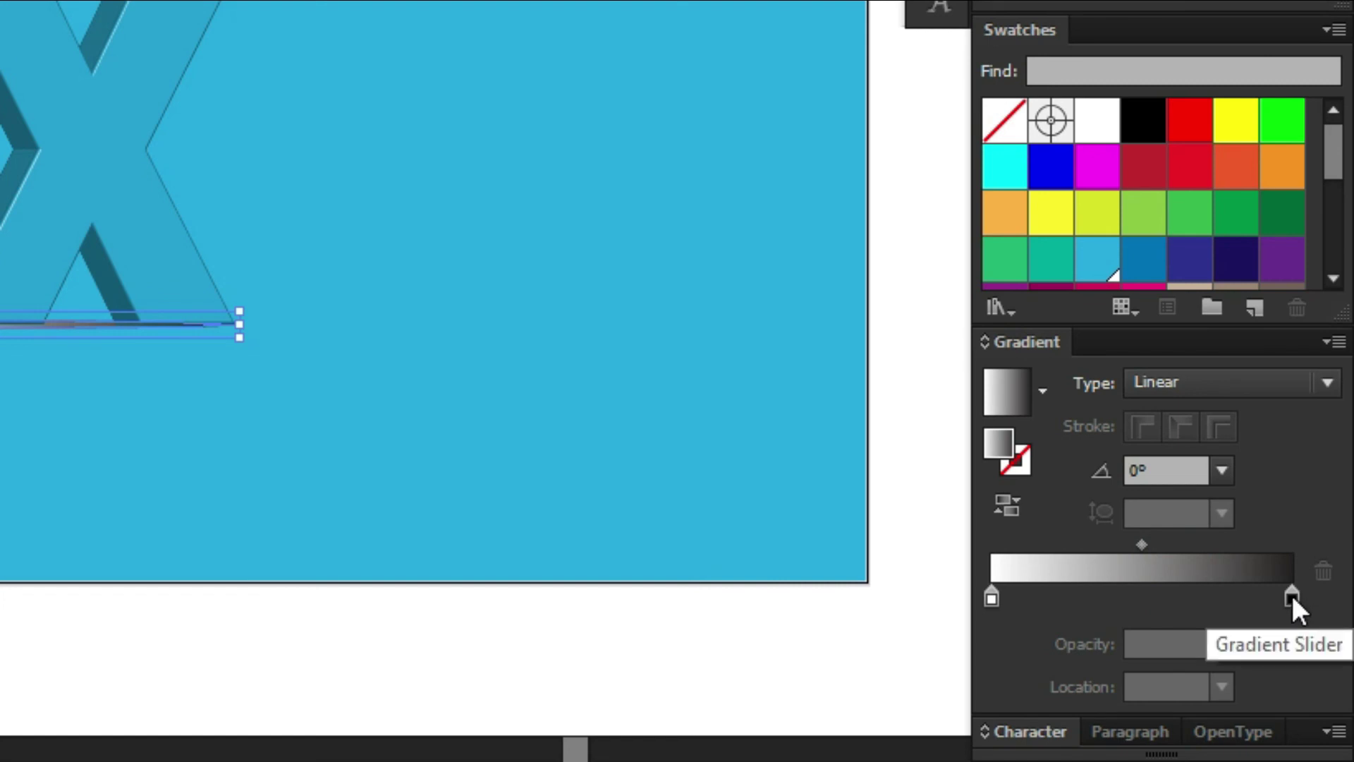
{"action": "left_click_drag", "start_coordinate": [1293, 595], "coordinate": [1150, 589]}
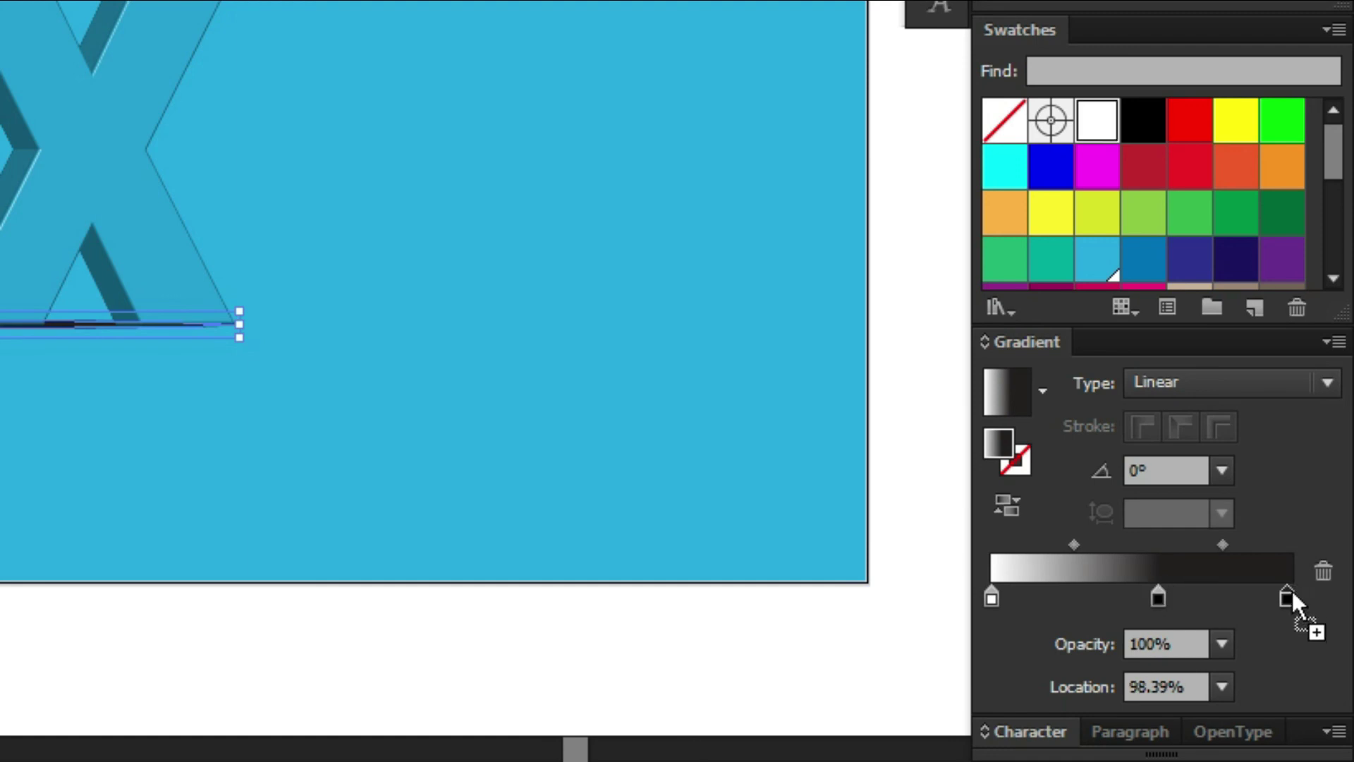
{"action": "left_click", "coordinate": [1292, 596]}
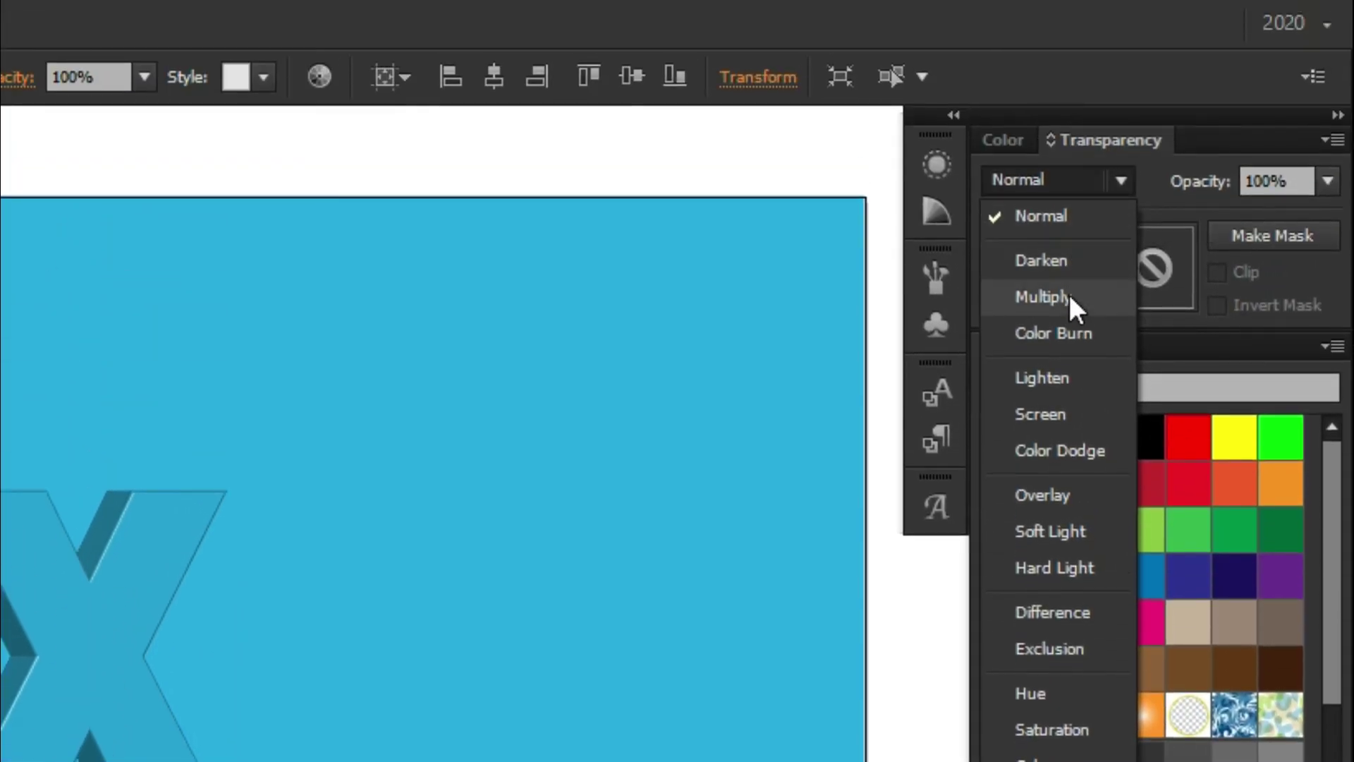
Set the shadow's blending to Multiply at 40% opacity
{"action": "left_click", "coordinate": [1068, 296]}
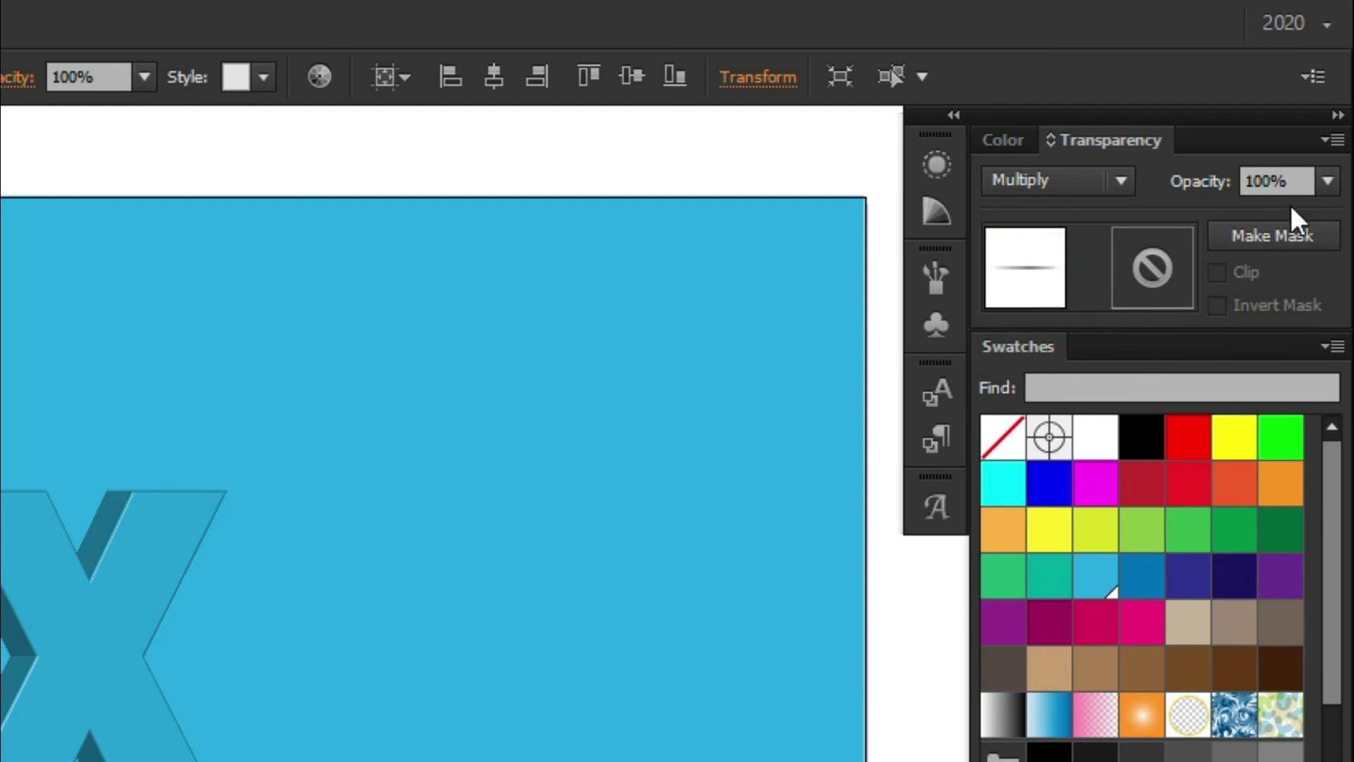
{"action": "left_click", "coordinate": [1317, 183]}
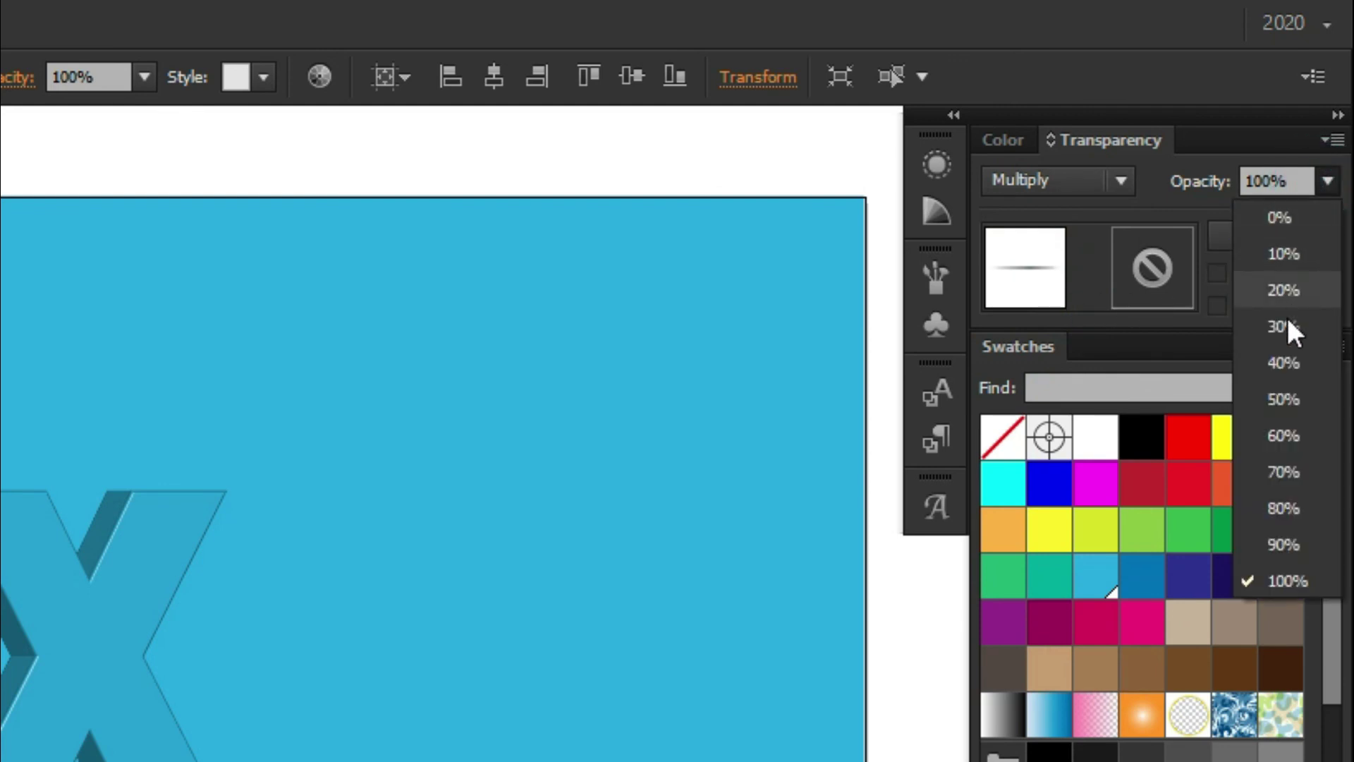
{"action": "left_click", "coordinate": [1291, 360]}
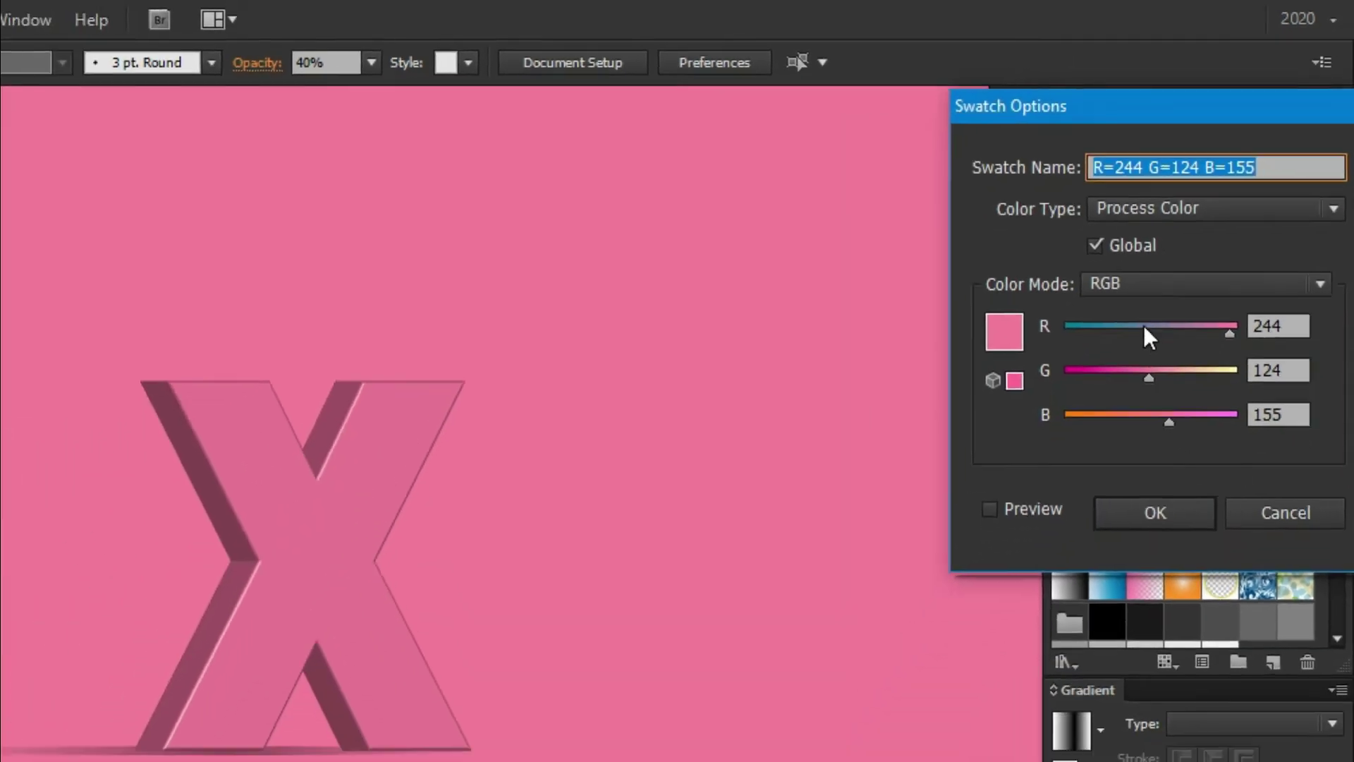
Change the global swatch to R 218, G 37, B 64 with Preview on and confirm
{"action": "mouse_move", "coordinate": [1203, 278]}
{"action": "left_mouse_down"}
{"action": "mouse_move", "coordinate": [1240, 279]}
{"action": "mouse_move", "coordinate": [1257, 310]}
{"action": "left_mouse_up"}
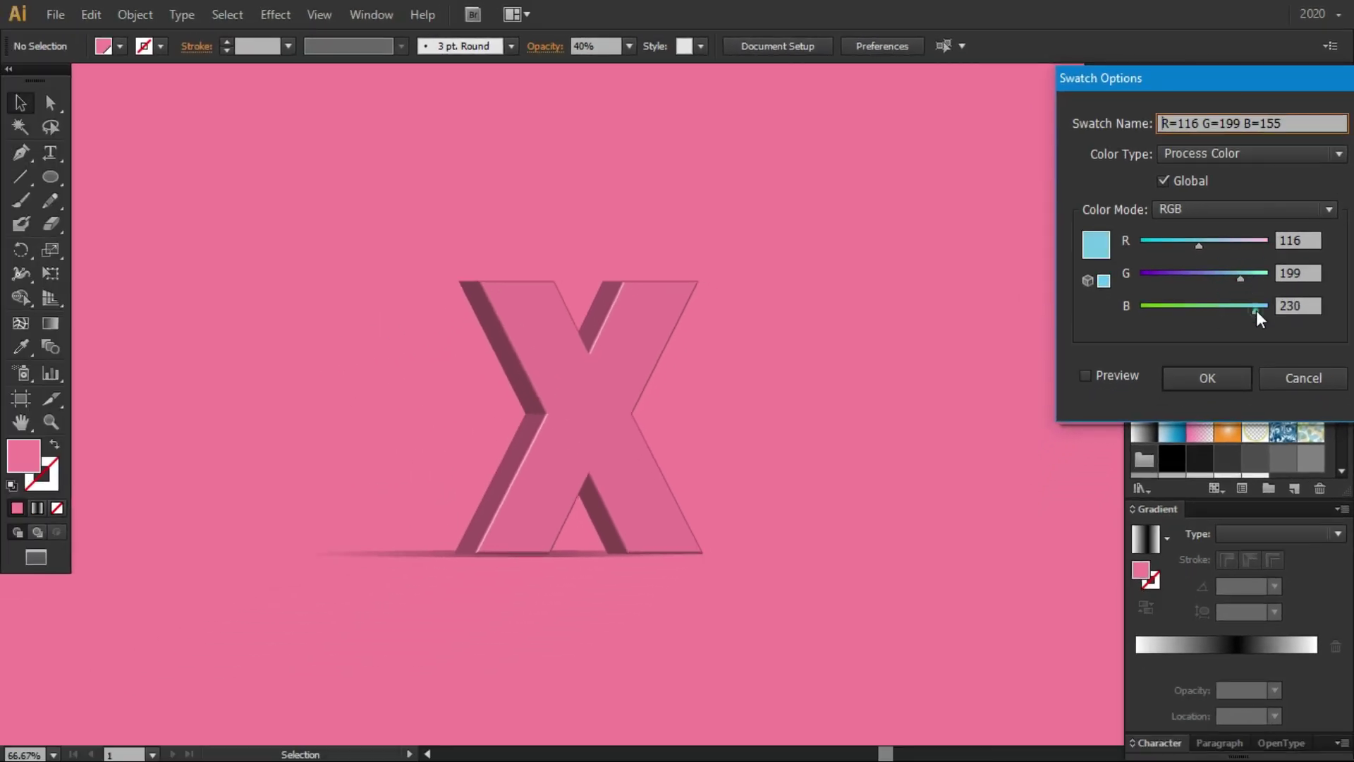
{"action": "left_click", "coordinate": [1117, 379]}
{"action": "left_click", "coordinate": [1198, 308]}
{"action": "left_click", "coordinate": [1203, 275]}
{"action": "left_click", "coordinate": [1183, 243]}
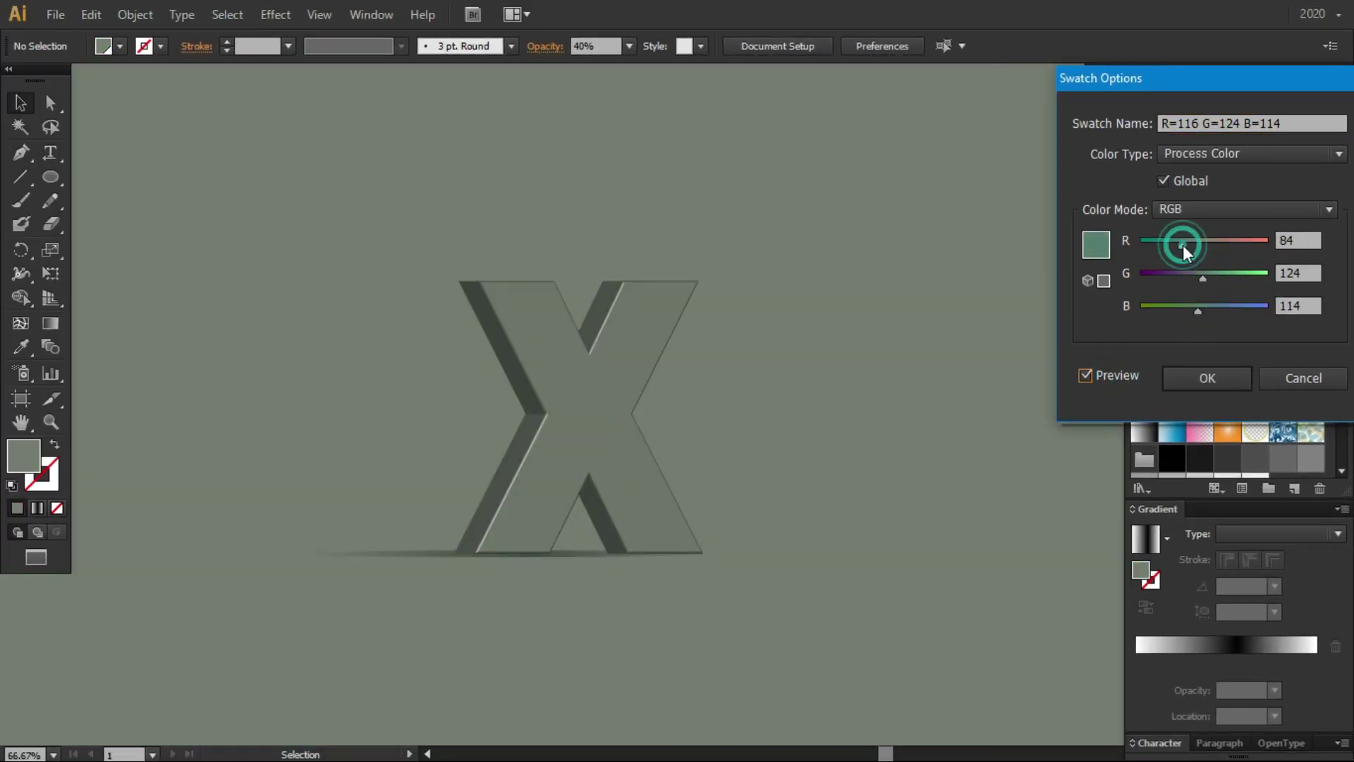
{"action": "left_click_drag", "start_coordinate": [1183, 243], "coordinate": [1249, 243]}
{"action": "left_click", "coordinate": [1250, 276]}
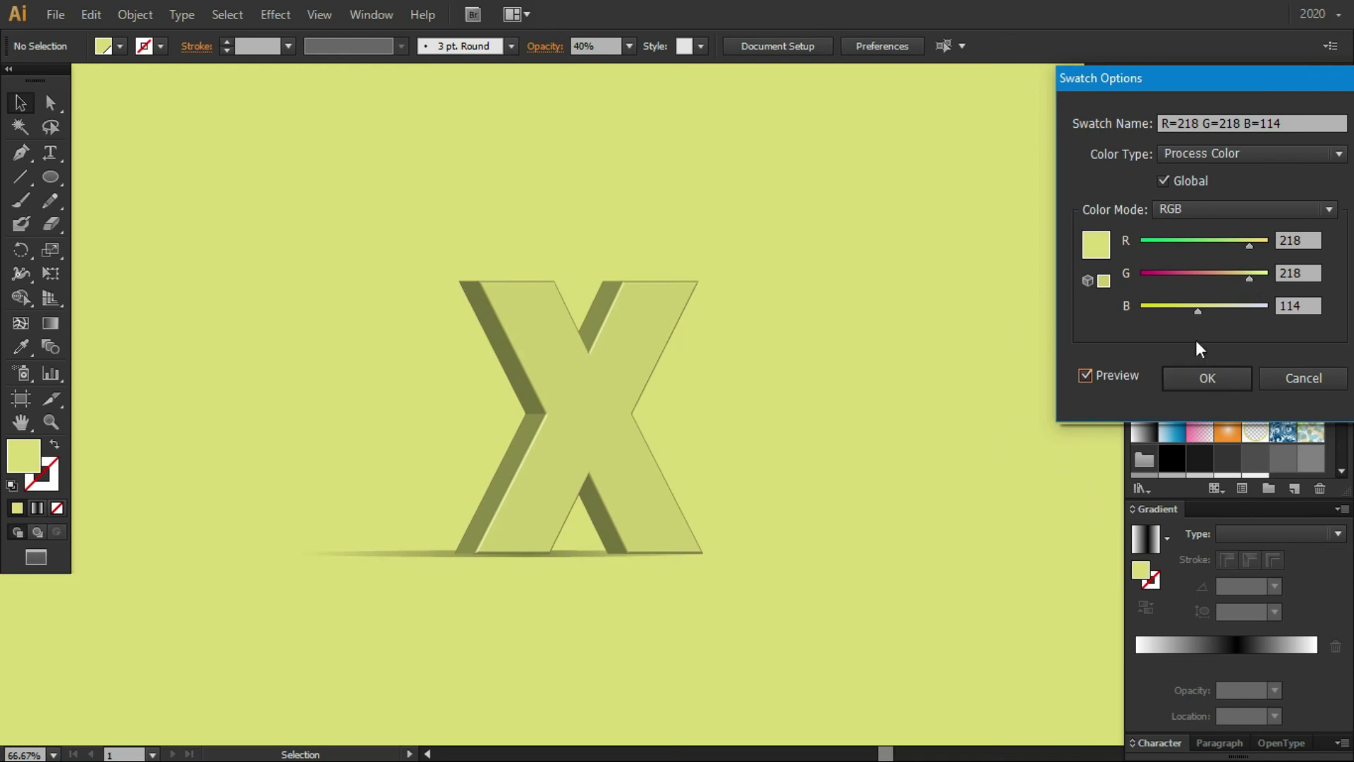
{"action": "left_click", "coordinate": [1159, 276]}
{"action": "left_click", "coordinate": [1211, 308]}
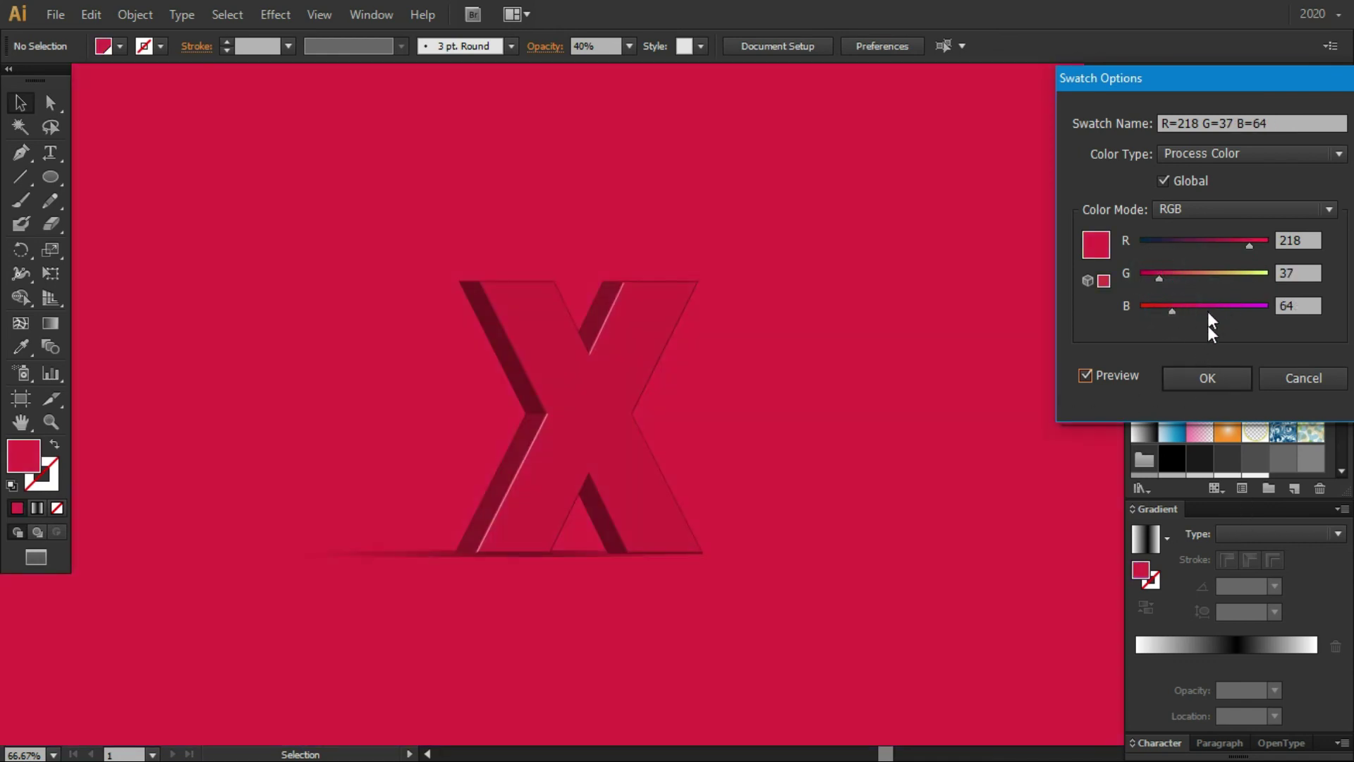
{"action": "left_click", "coordinate": [1207, 378]}
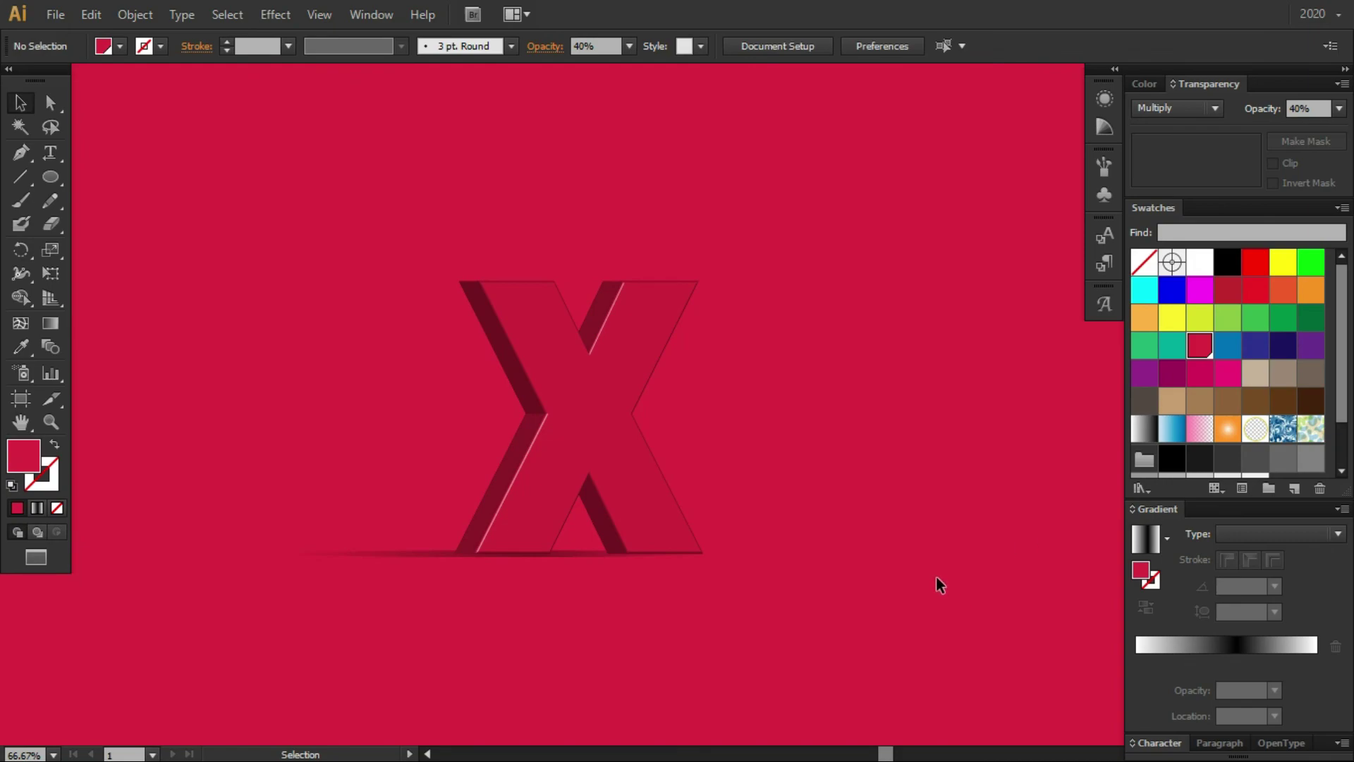